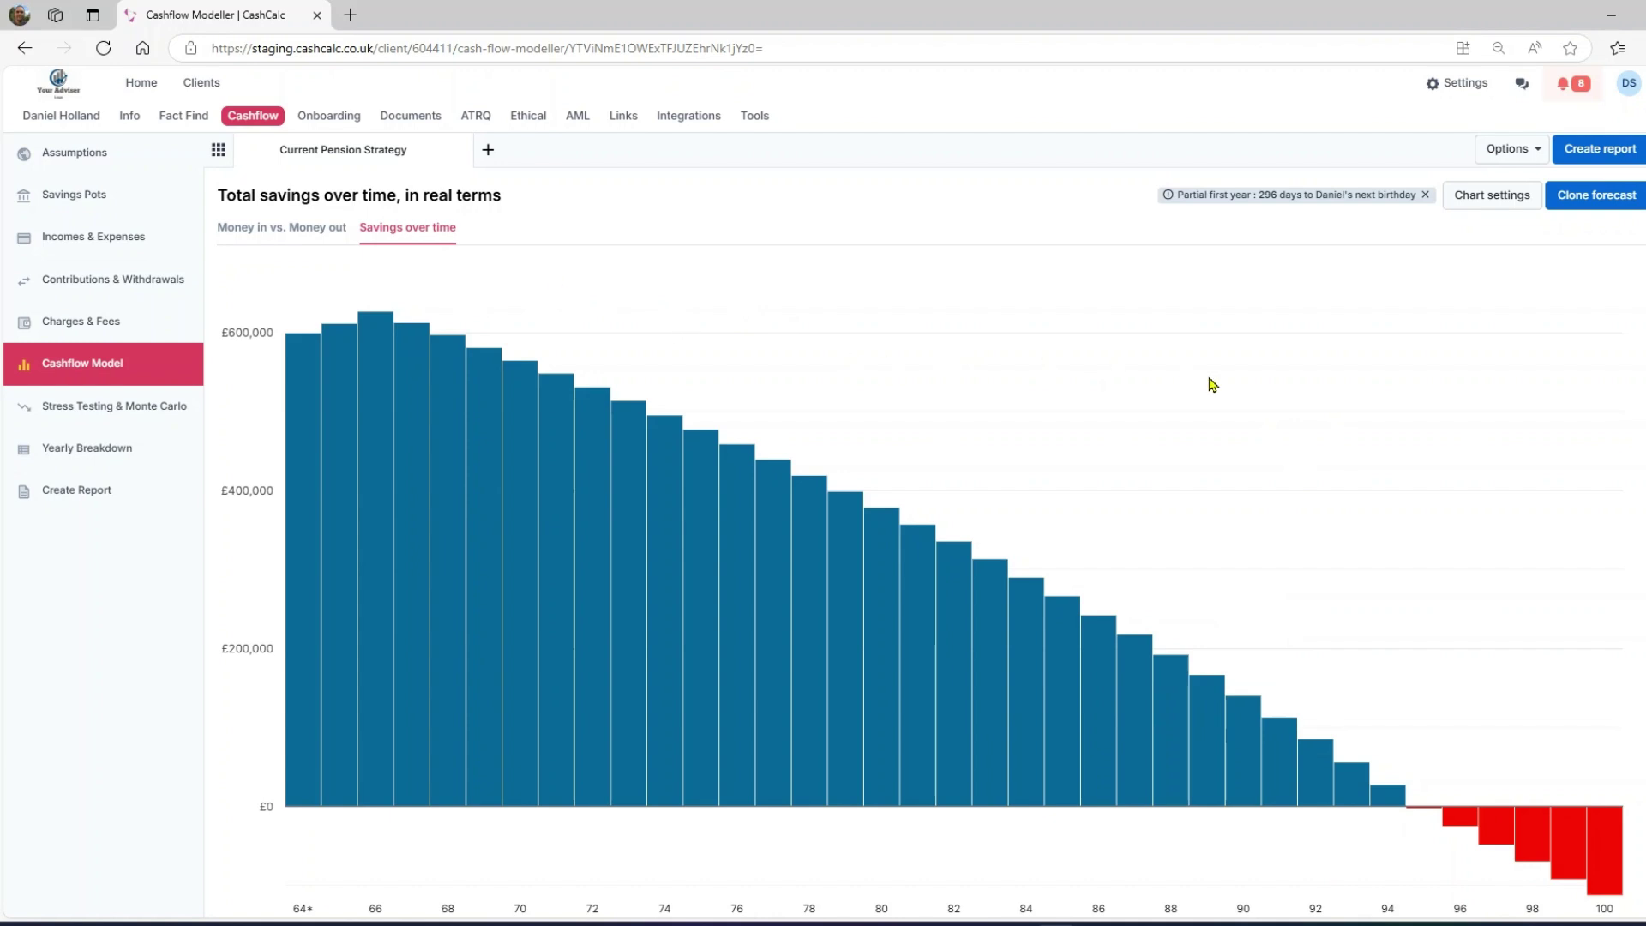
Examine the Current Pension Strategy forecast: its savings-over-time chart, savings pots, and incomes and expenses.
scroll(1211, 382, "down", 1)
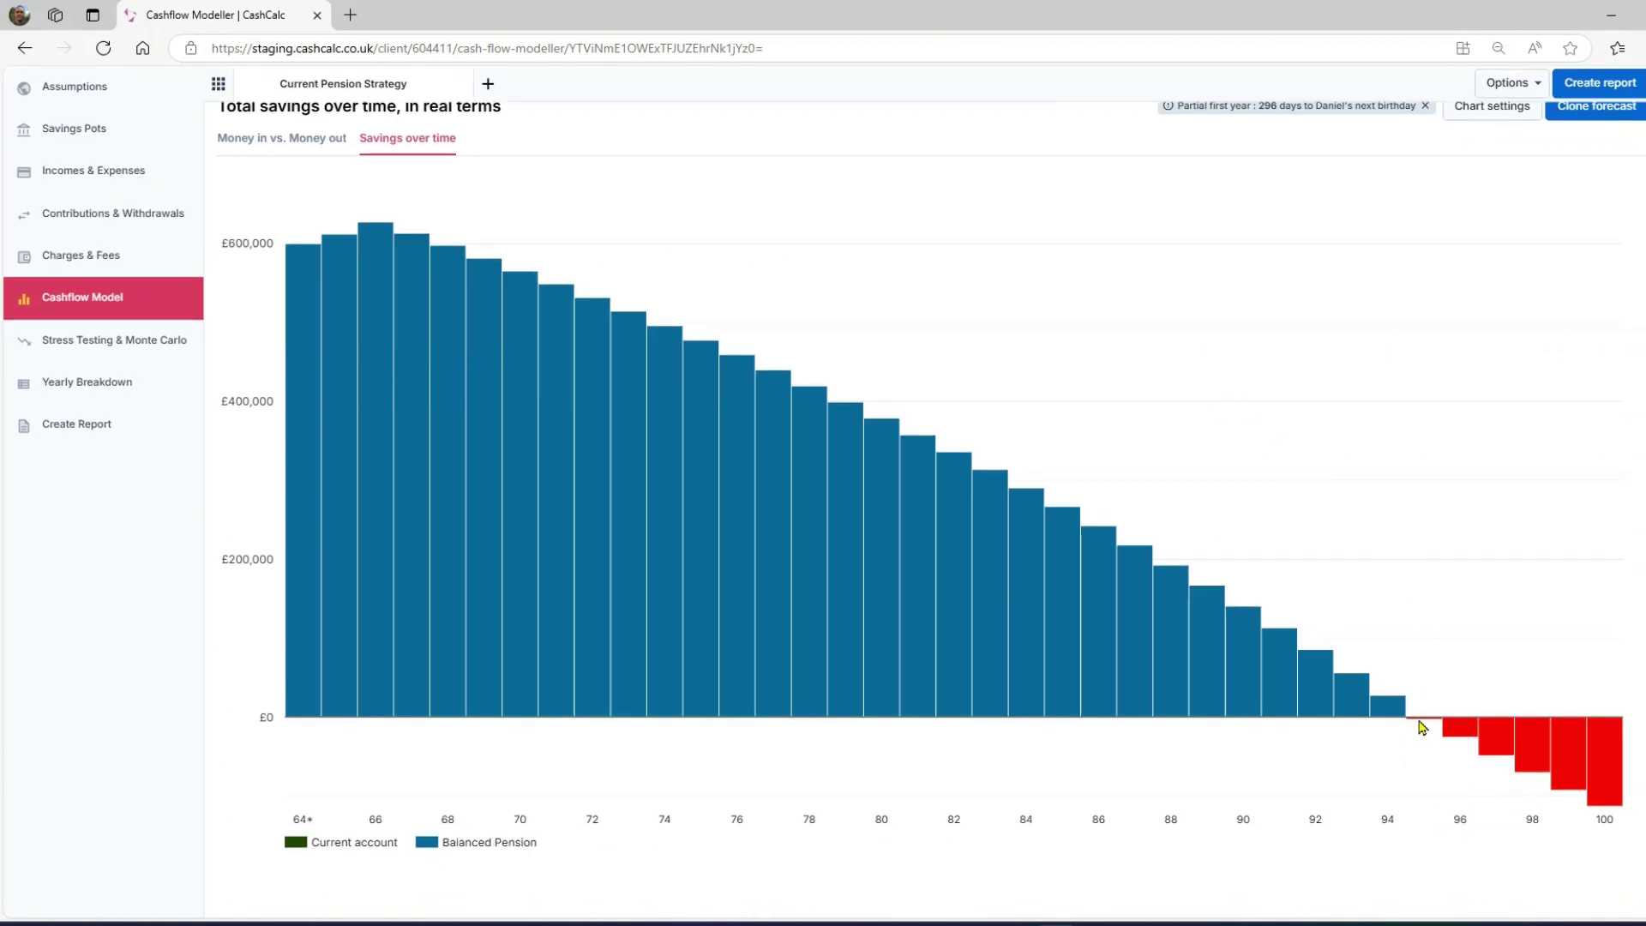
mouse_move(1612, 745)
left_click(83, 147)
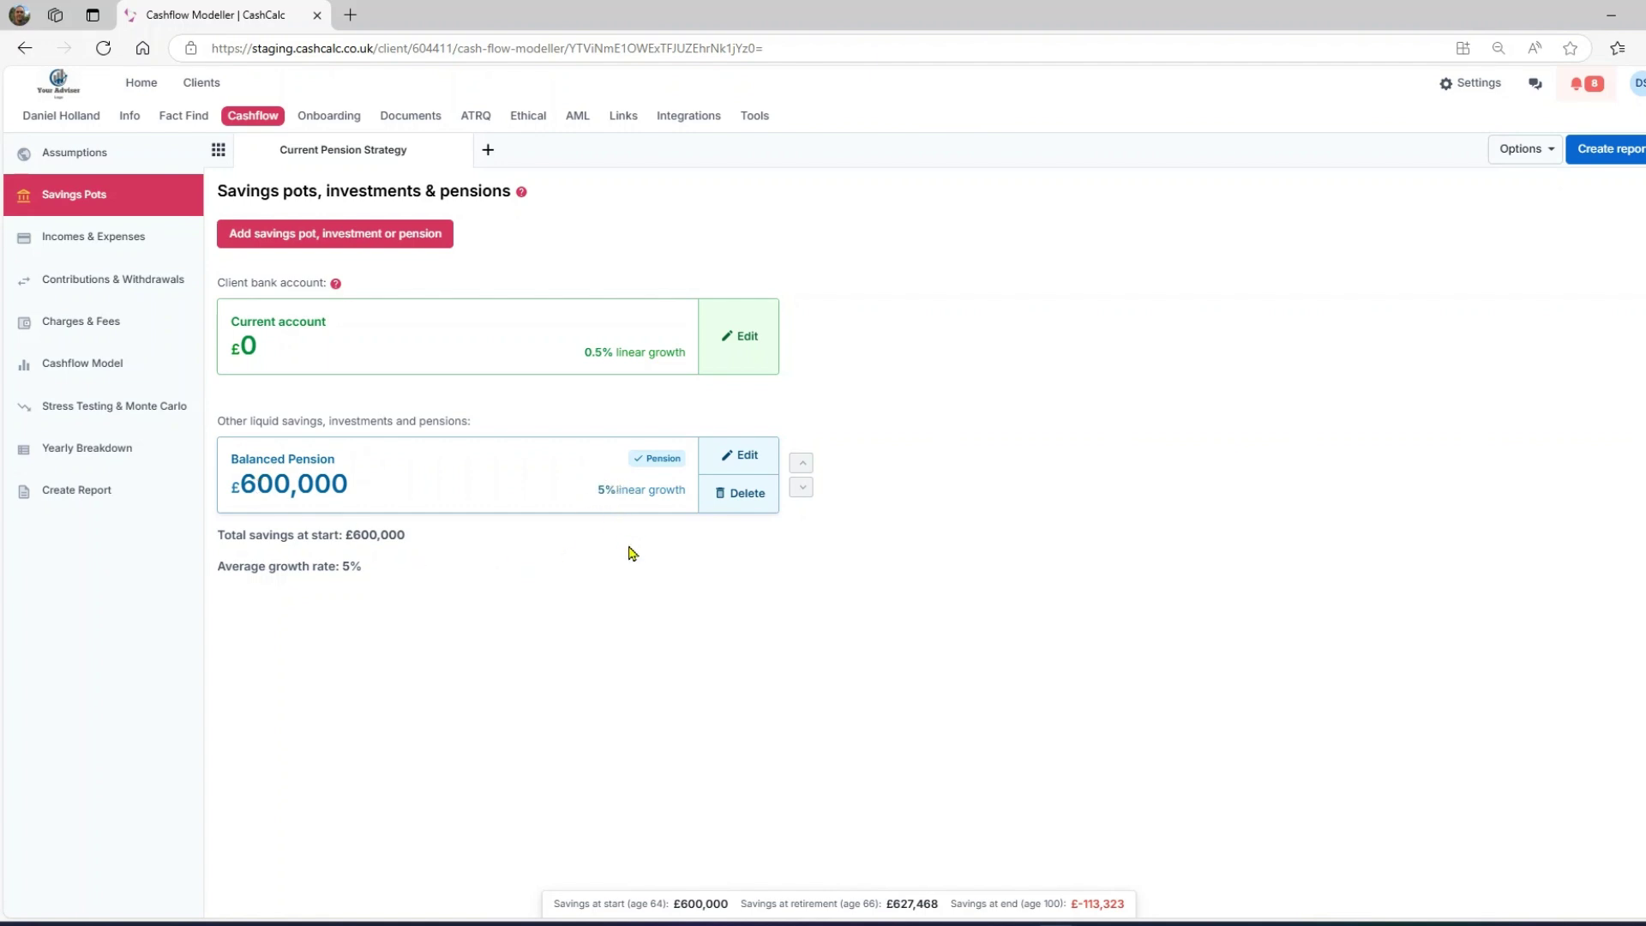
left_click(121, 252)
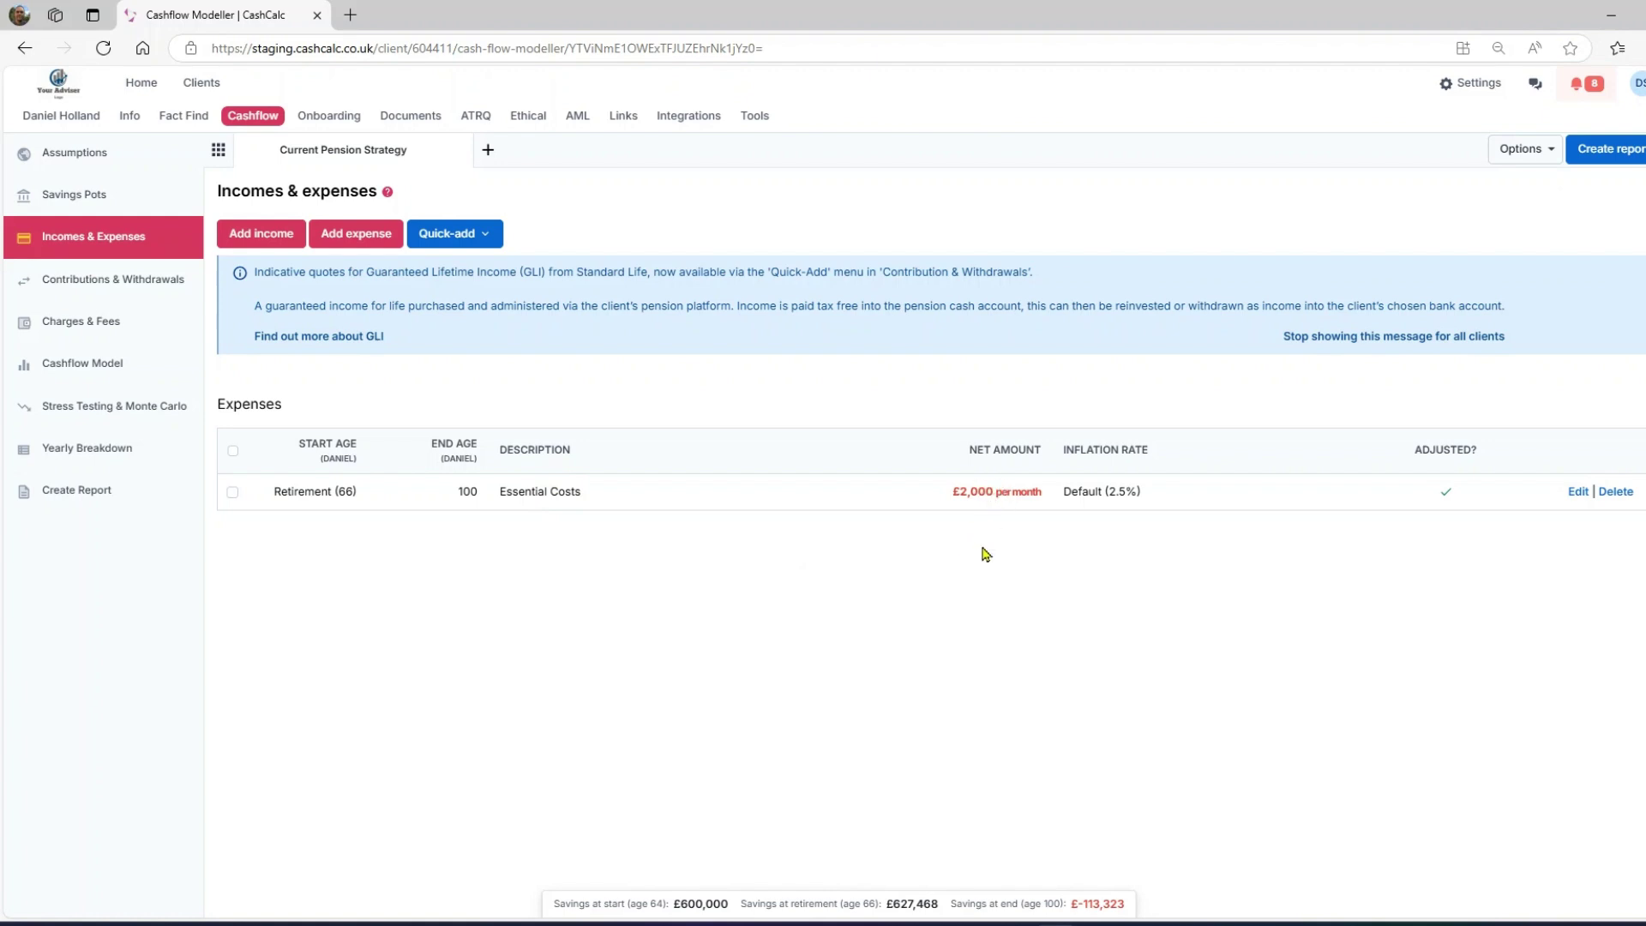
Clone the Current Pension Strategy forecast on a net basis as "With GLI & Smoothed Fund" and compare the two forecasts' charts.
left_click(102, 363)
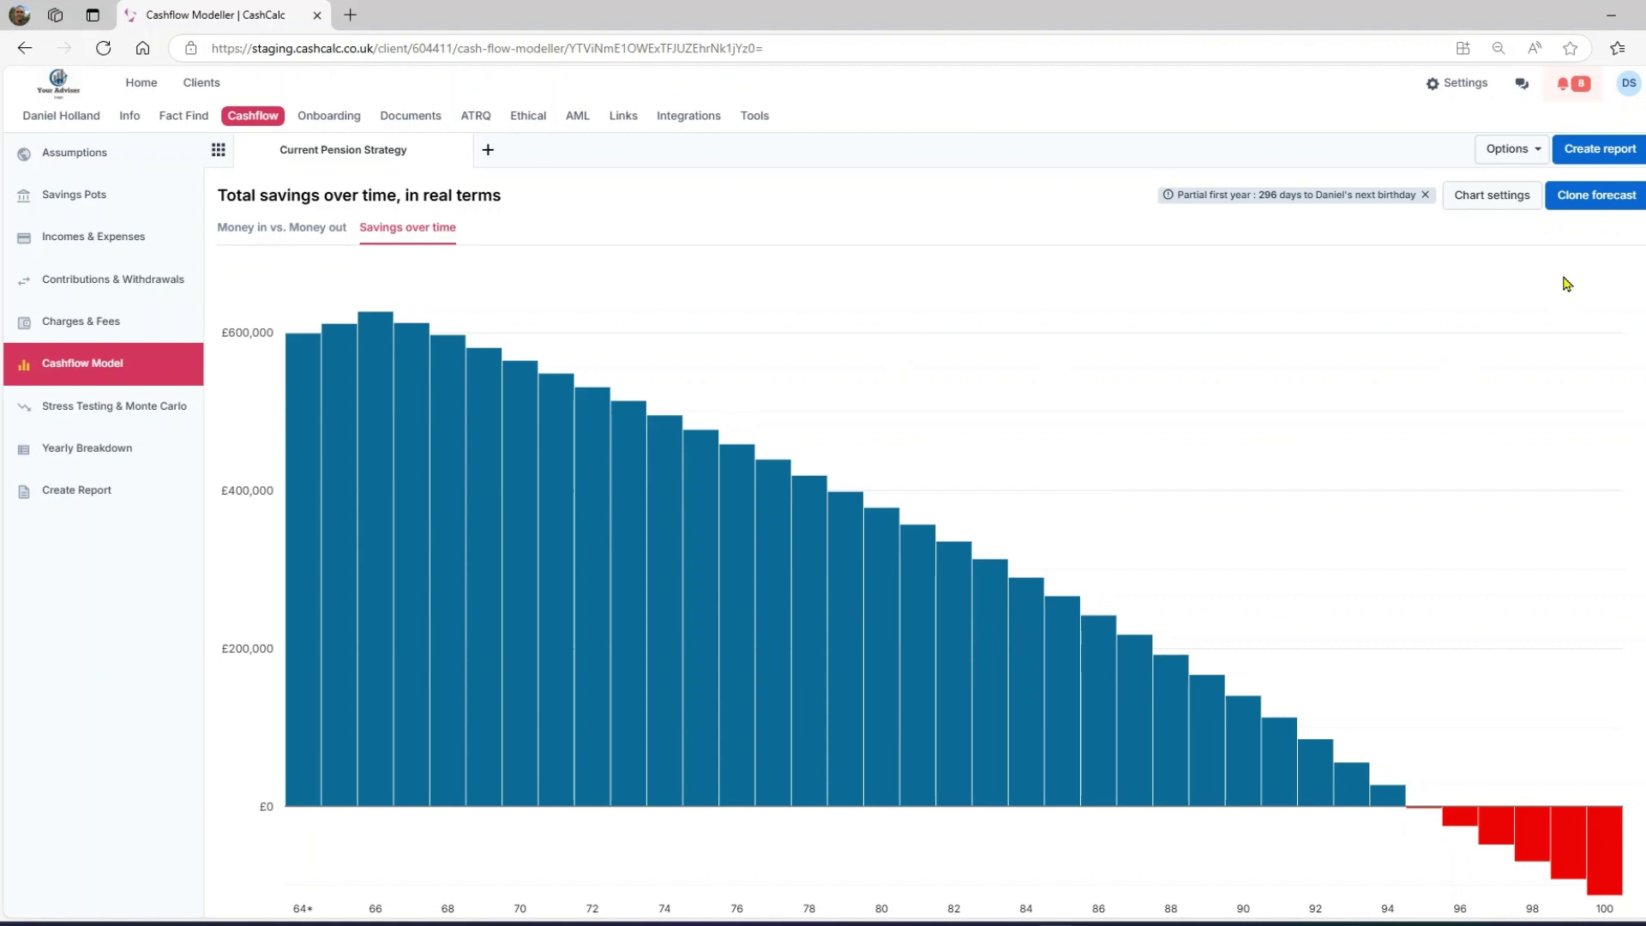
left_click(1596, 200)
left_click(758, 271)
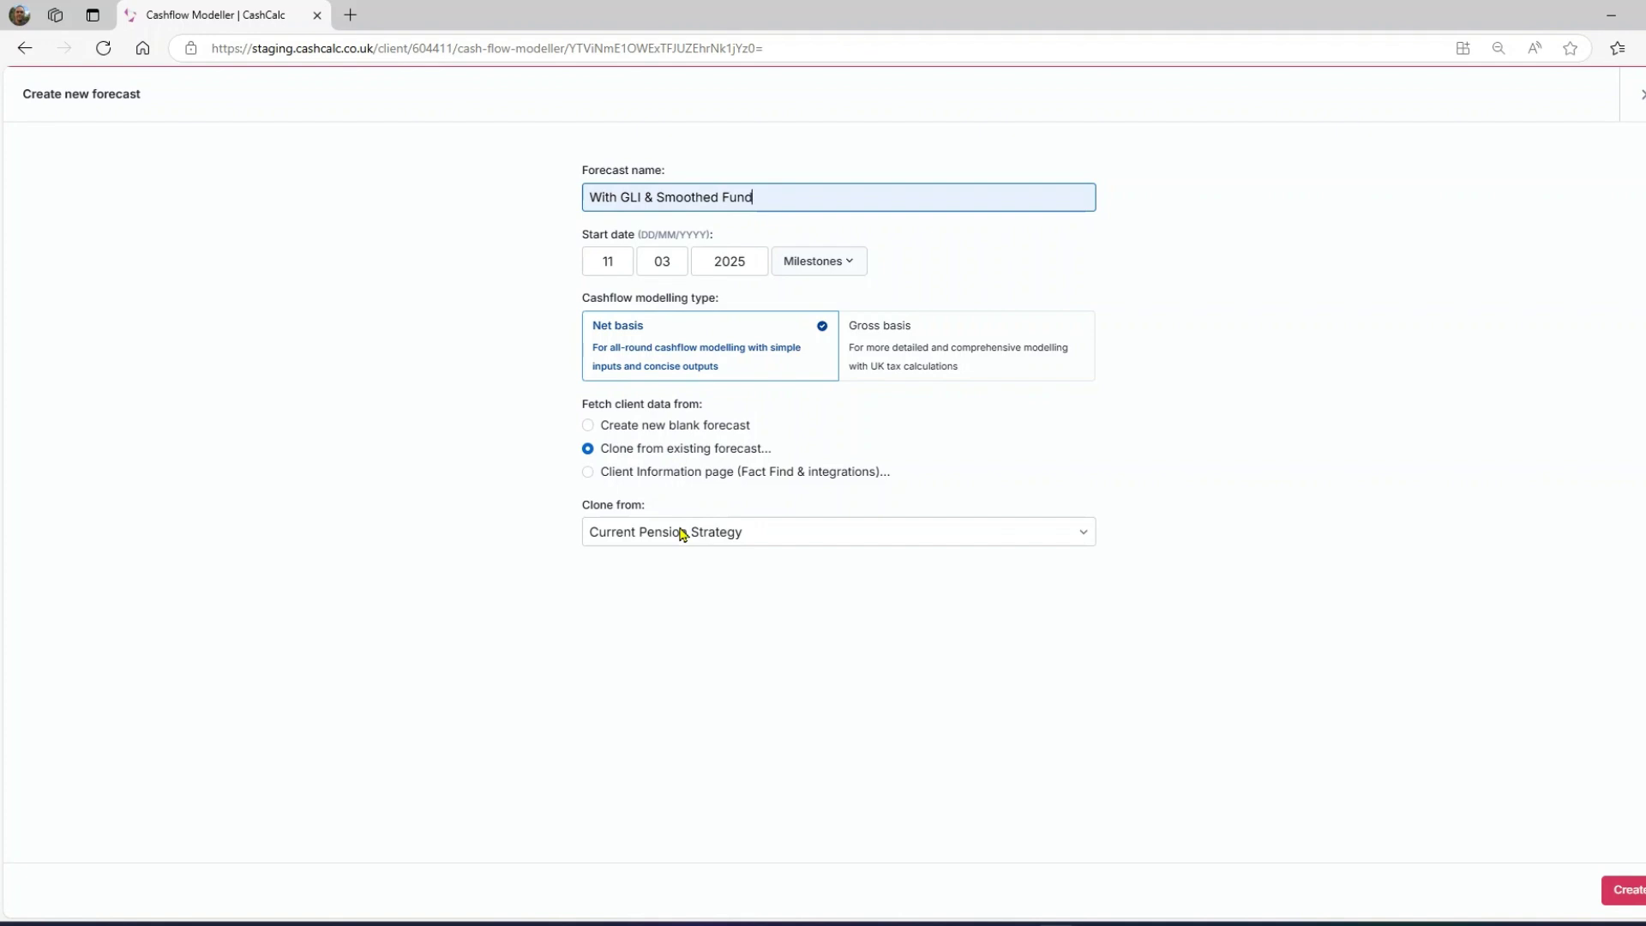
left_click(1620, 892)
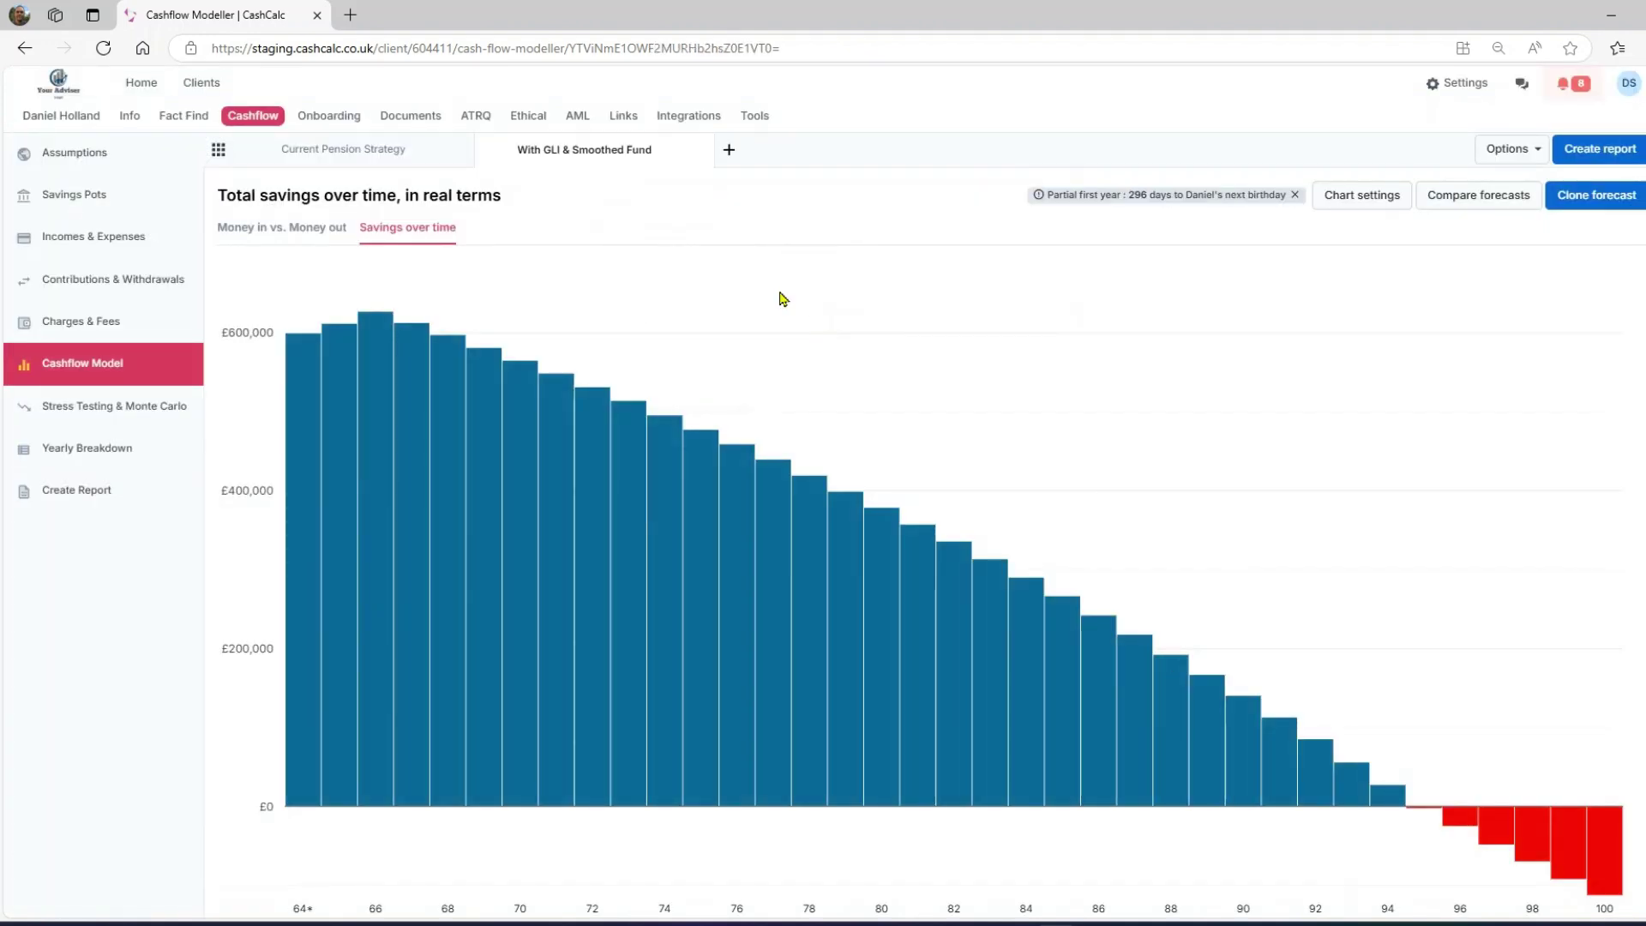
left_click(311, 161)
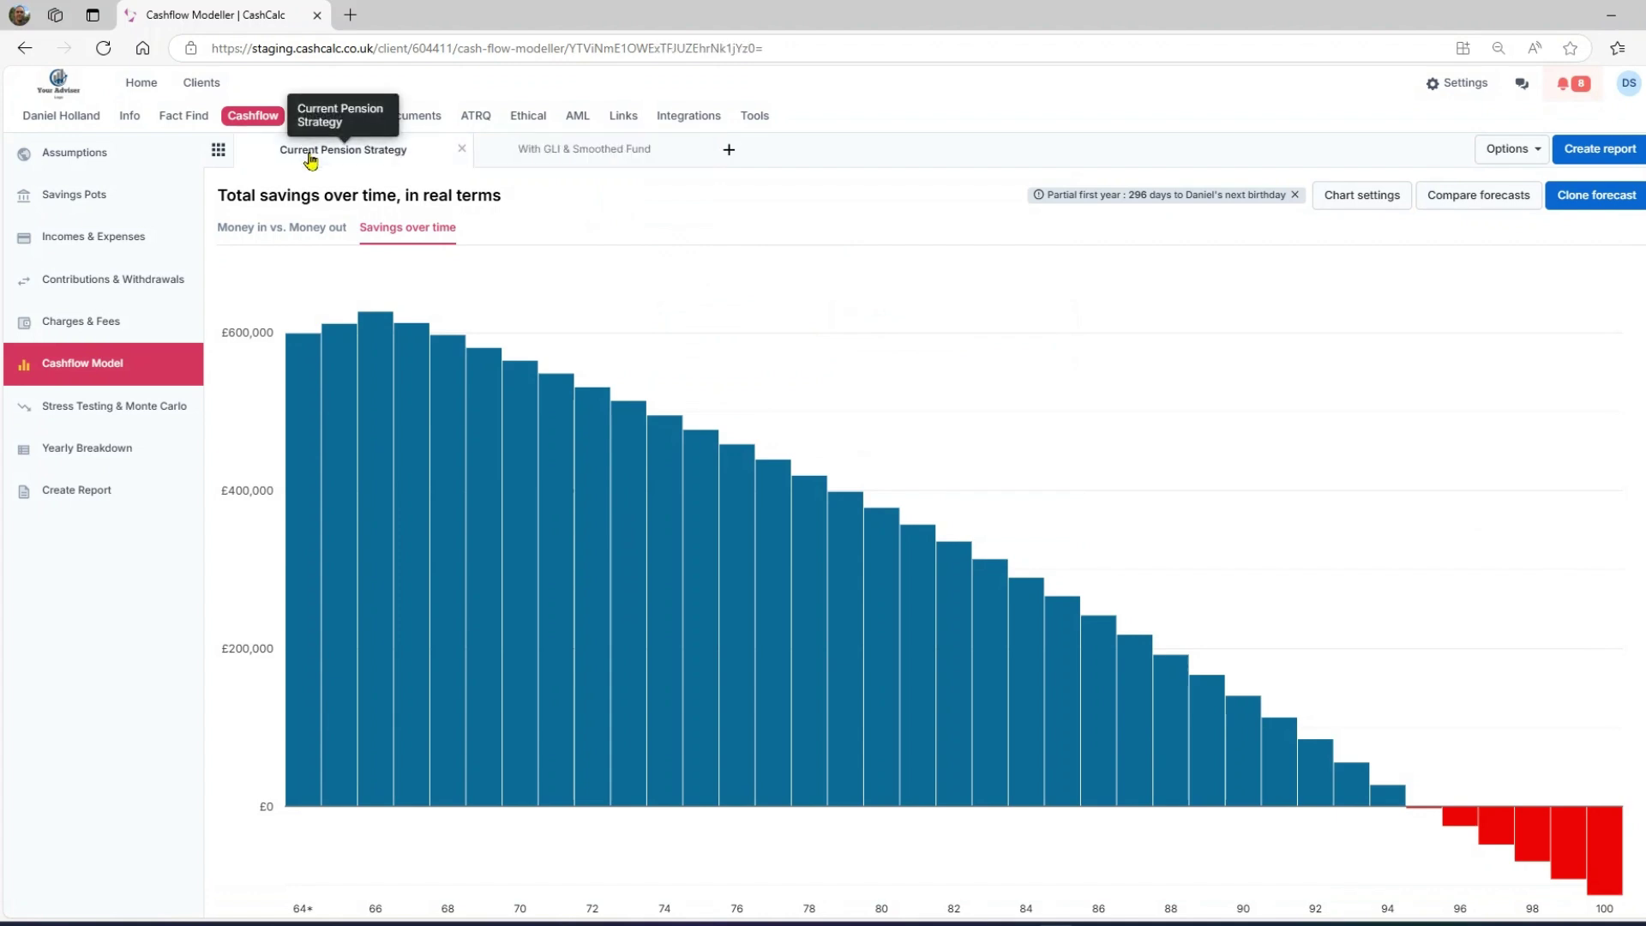
left_click(551, 151)
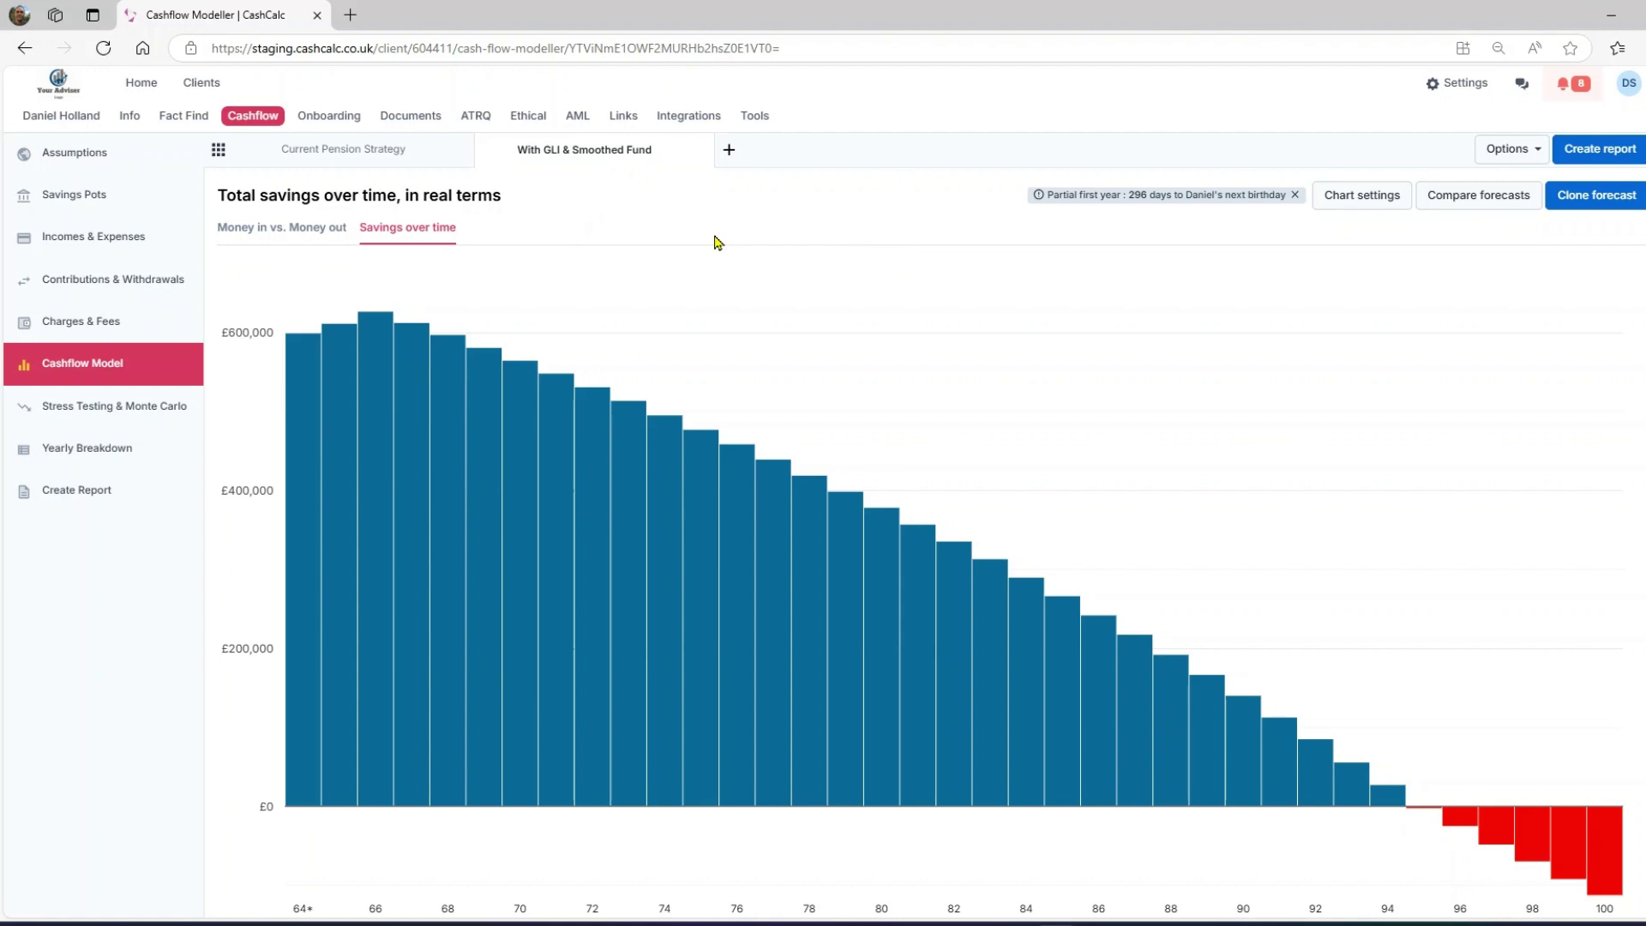
Start adding guaranteed income in drawdown to the cloned forecast's contributions and withdrawals, choosing Guaranteed Lifetime Income by Standard Life.
left_click(120, 279)
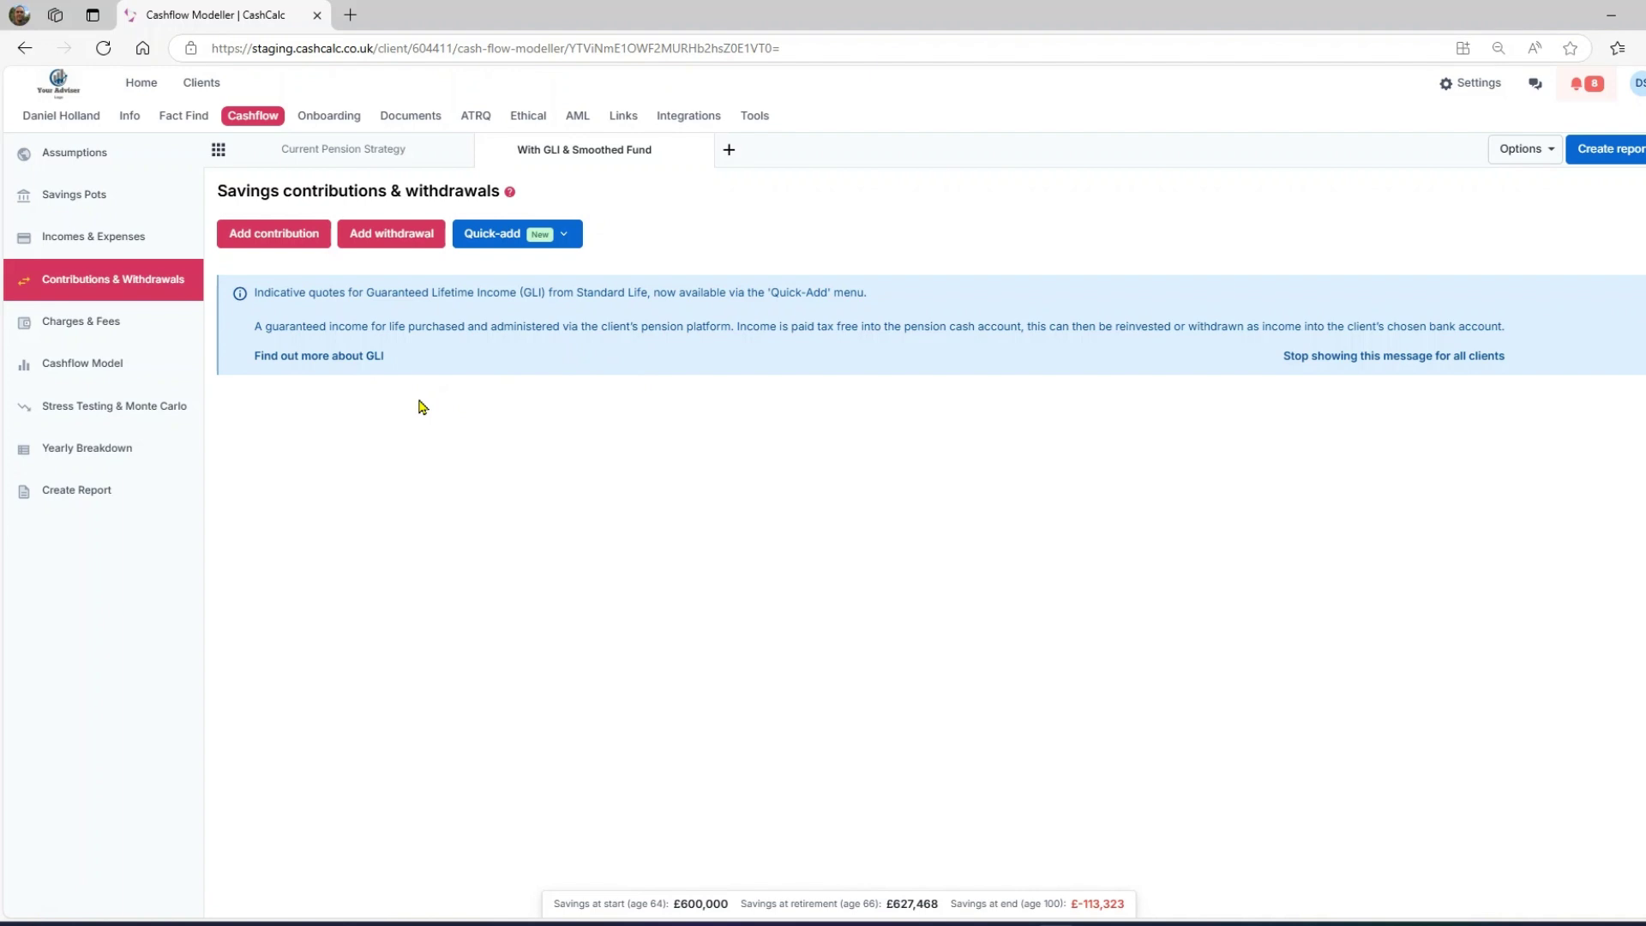
left_click(487, 242)
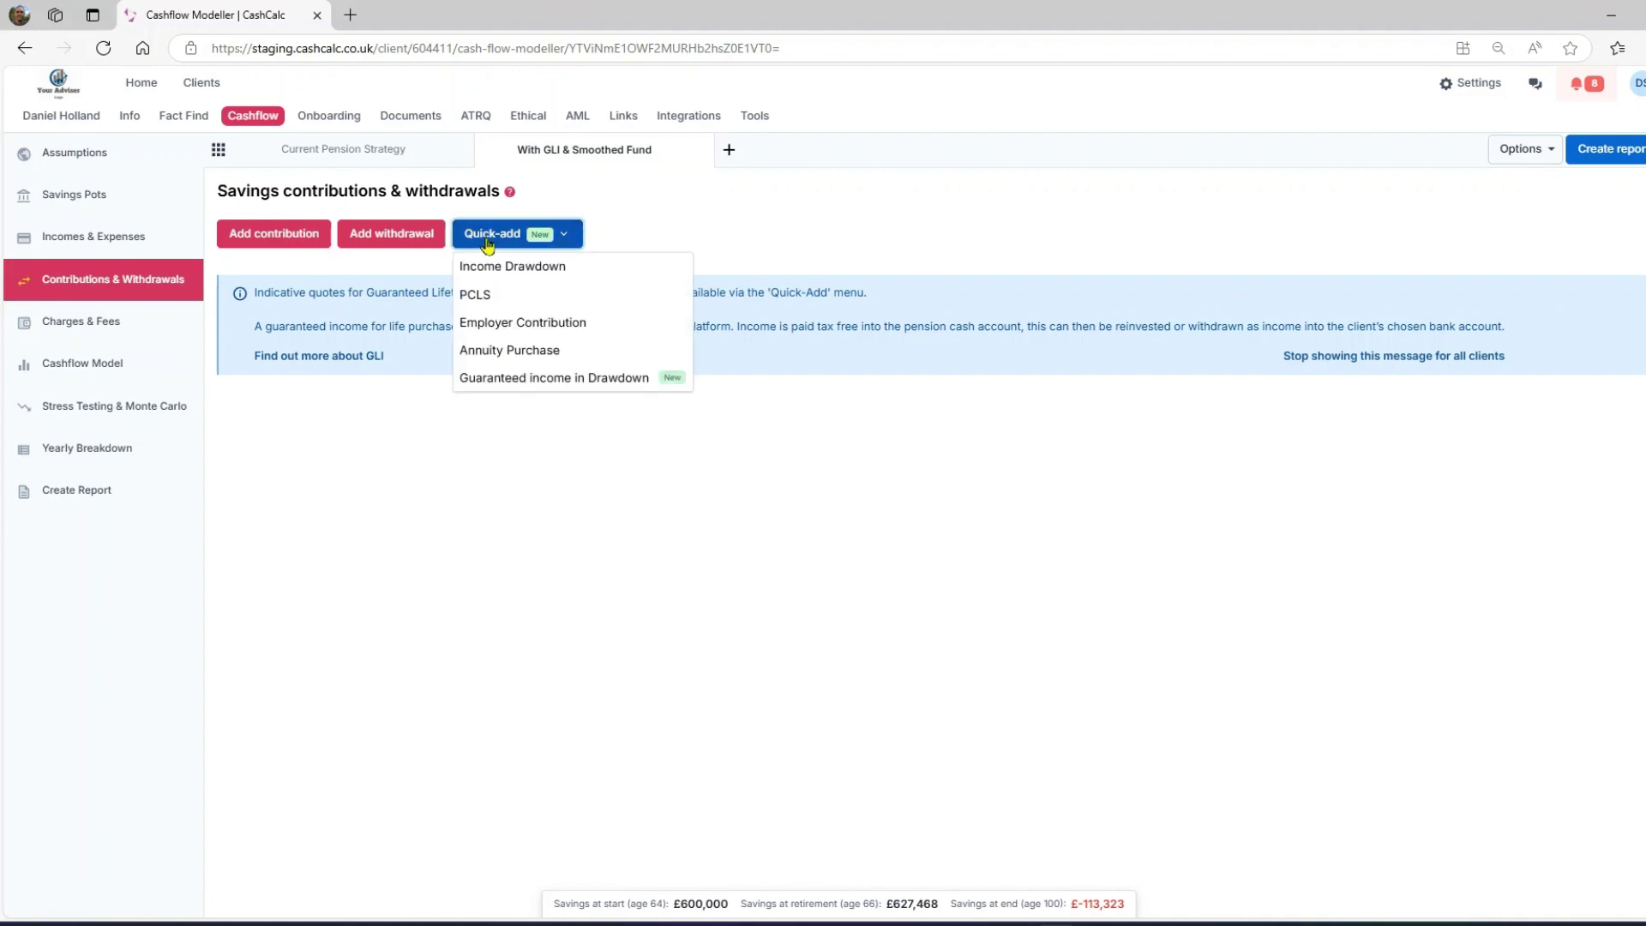
left_click(544, 381)
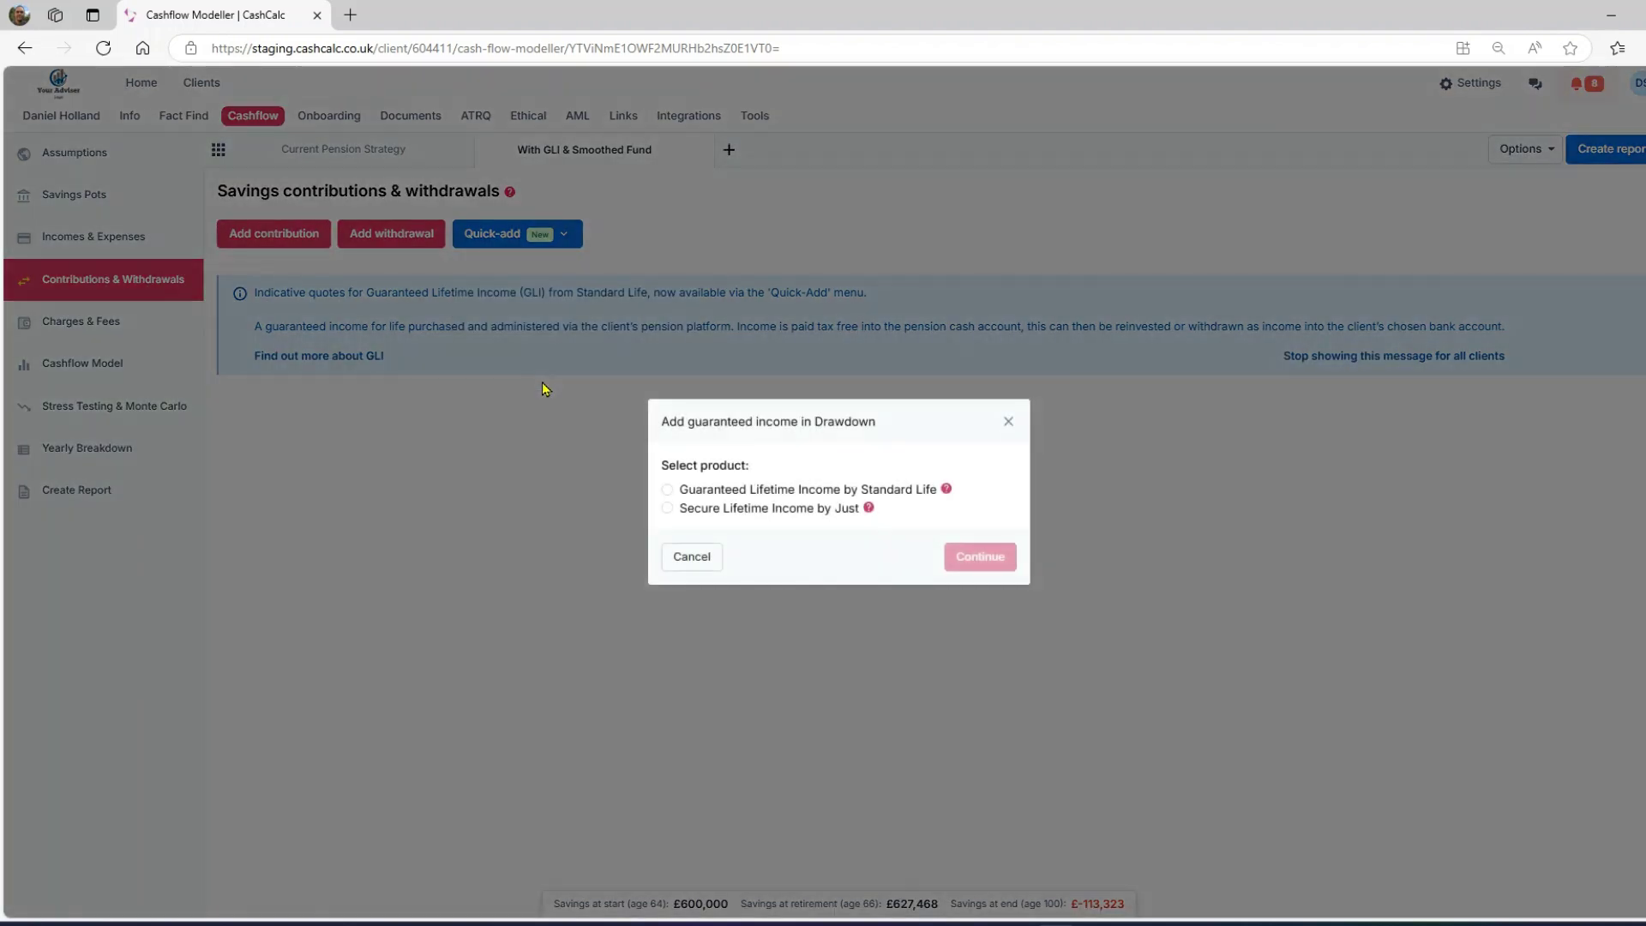
left_click(667, 489)
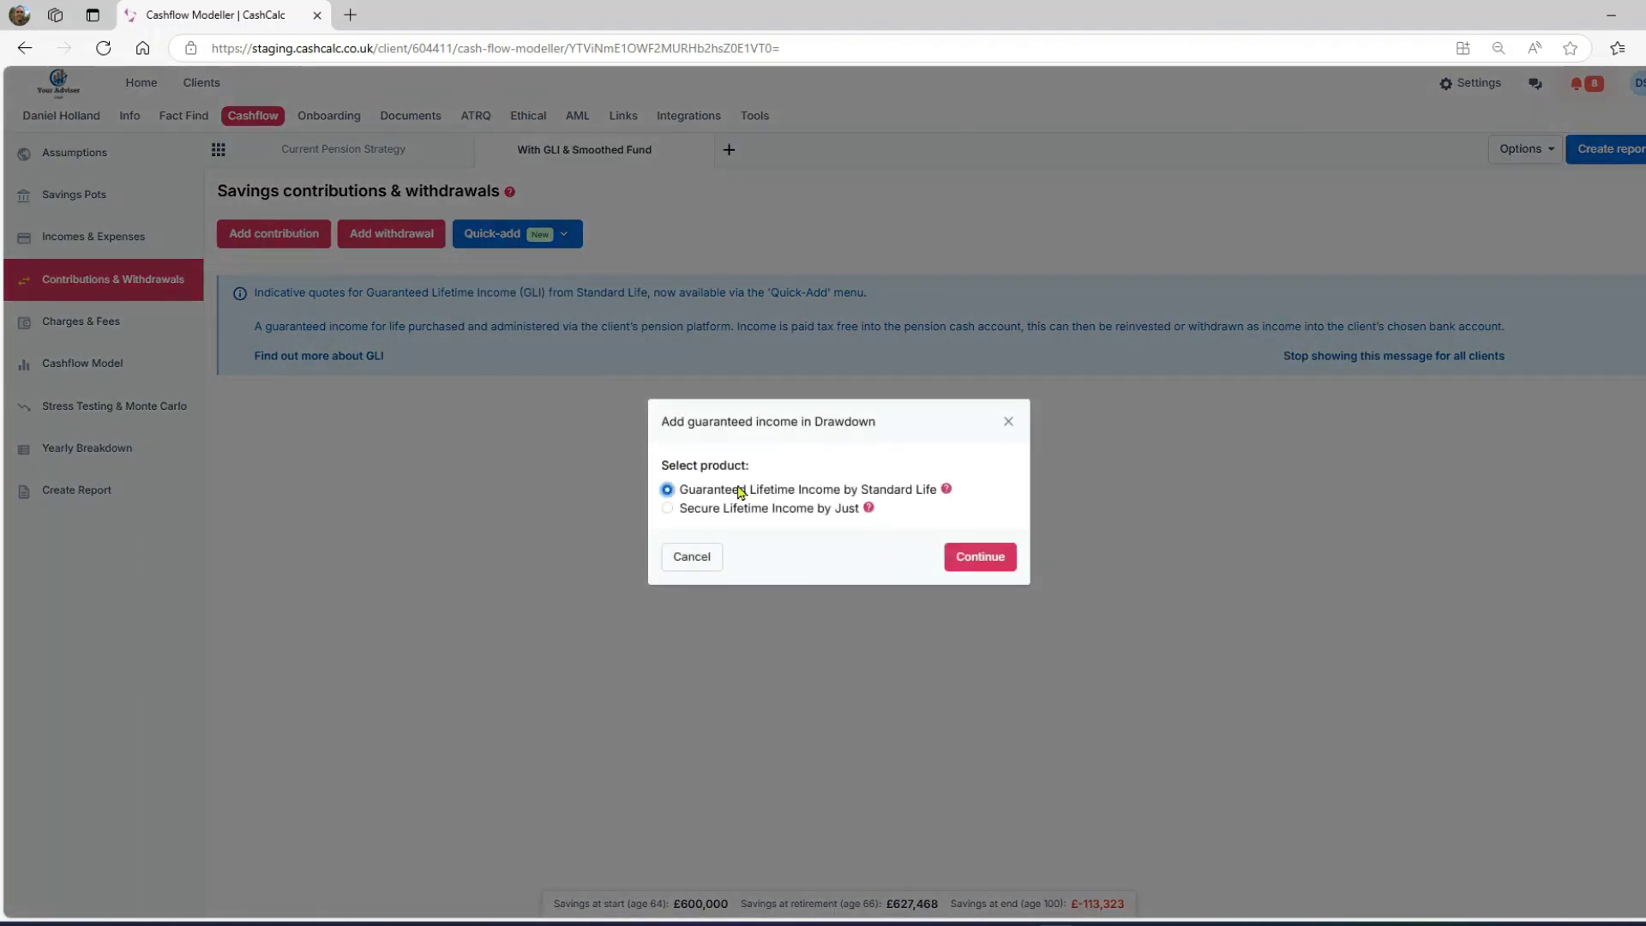
left_click(977, 558)
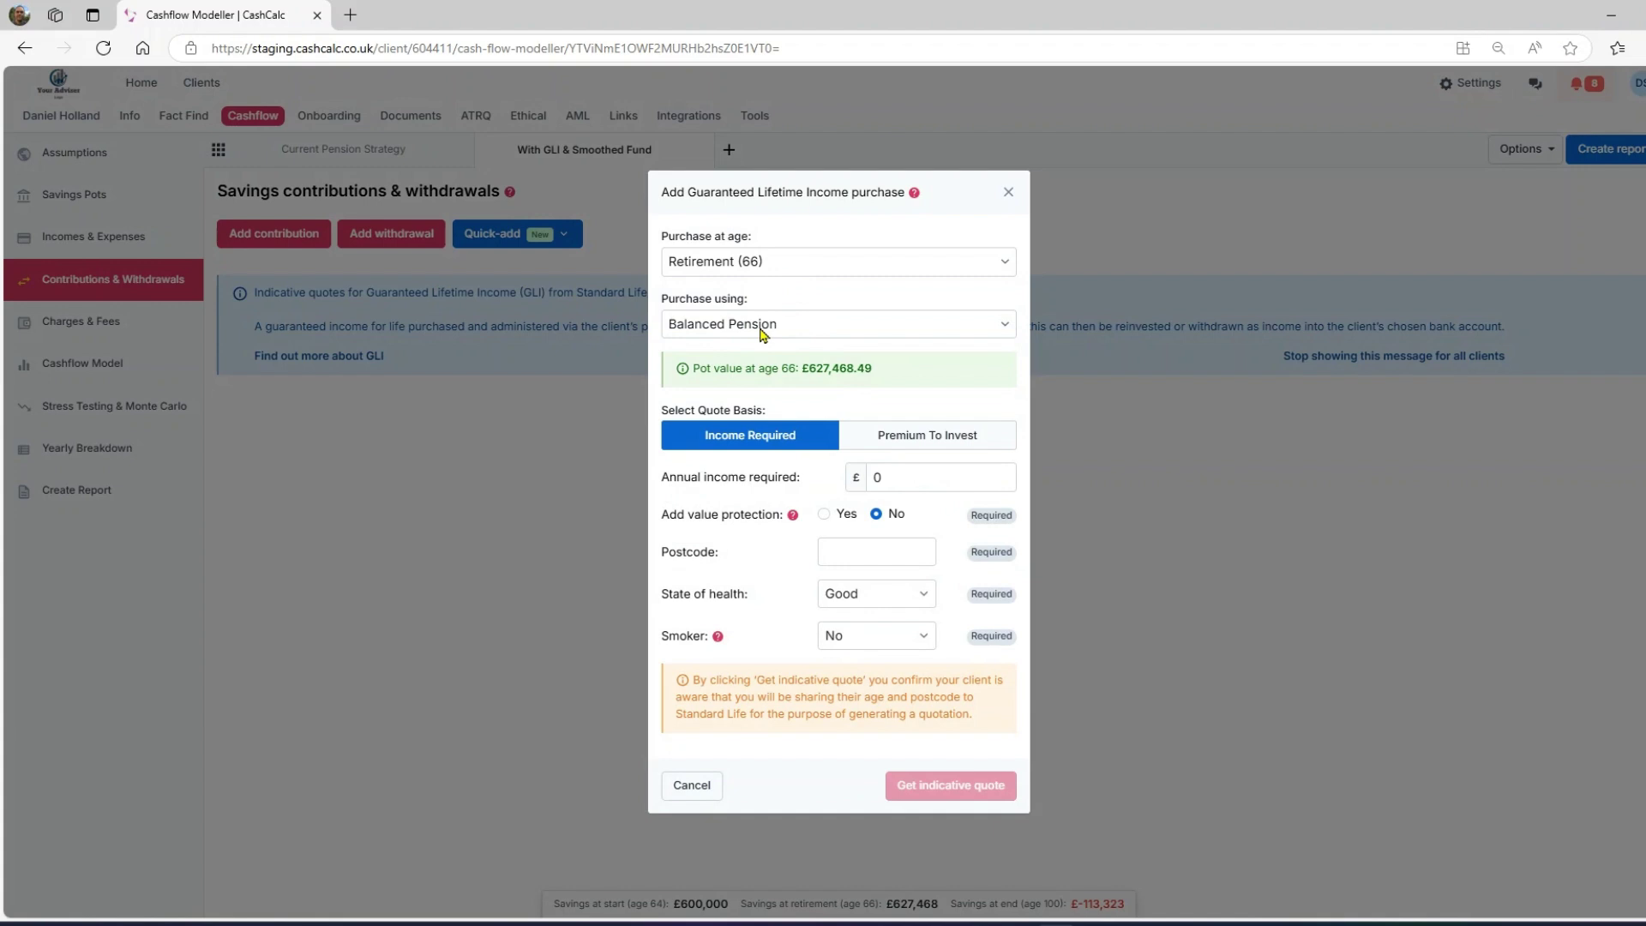
Request an indicative quote for £24,000 annual income from the Balanced Pension at retirement, without value protection, filling in the client's postcode.
left_click_drag(831, 369, 803, 369)
left_click(810, 398)
left_click(931, 468)
type("24000")
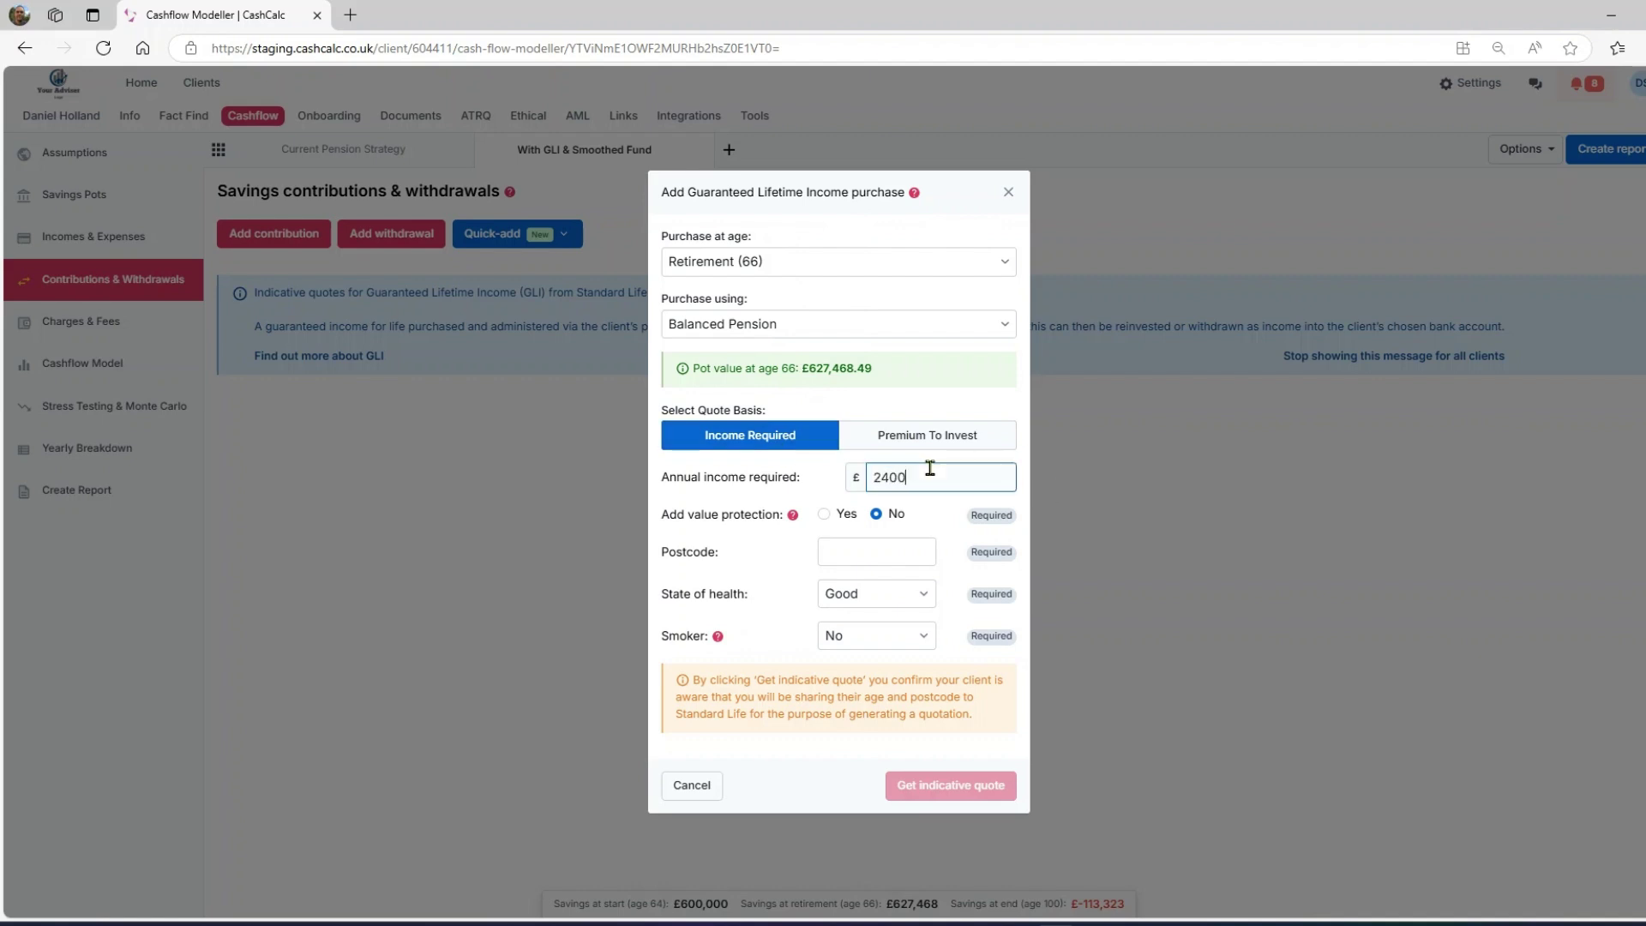
left_click_drag(910, 478, 873, 478)
left_click(811, 482)
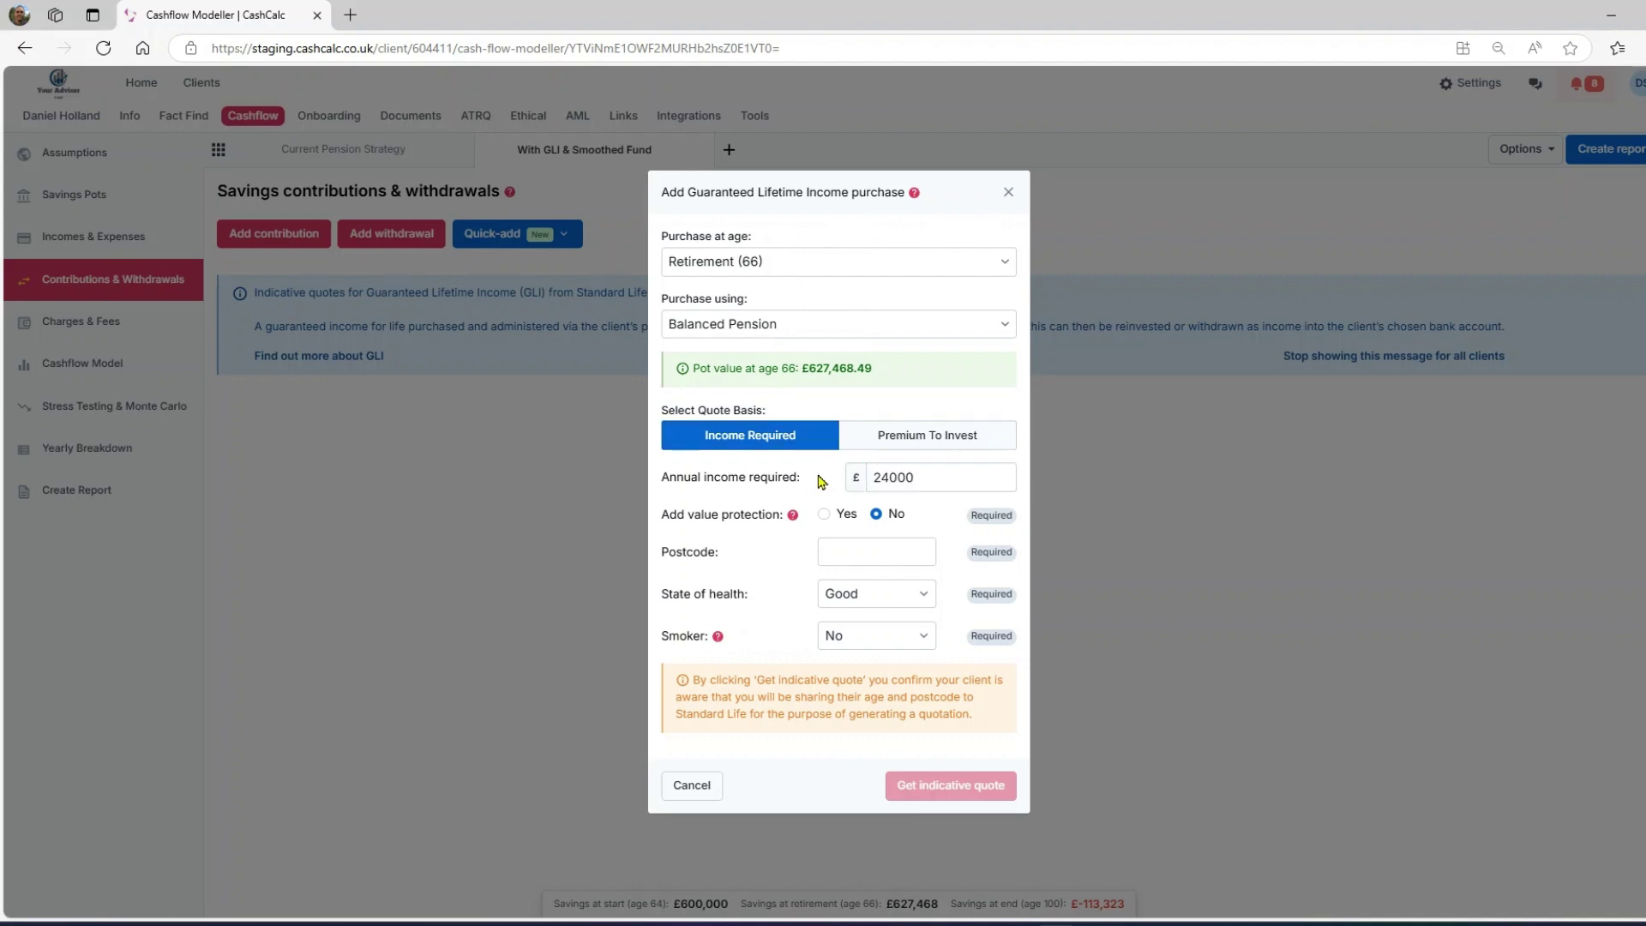
mouse_move(794, 517)
left_click(876, 550)
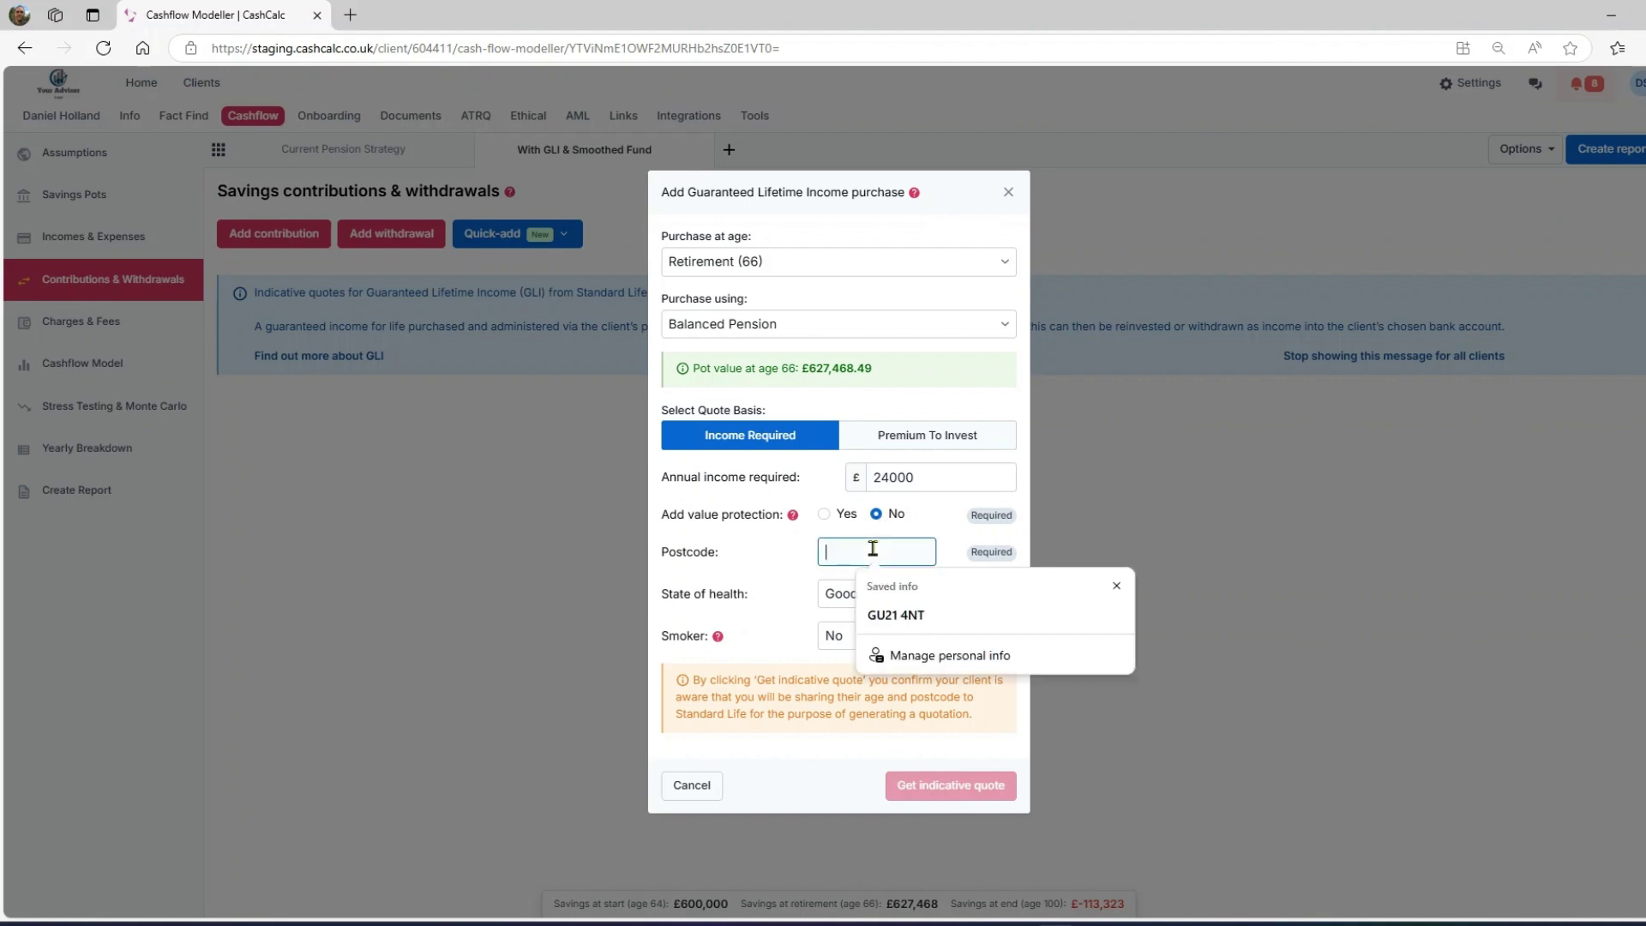
left_click(892, 614)
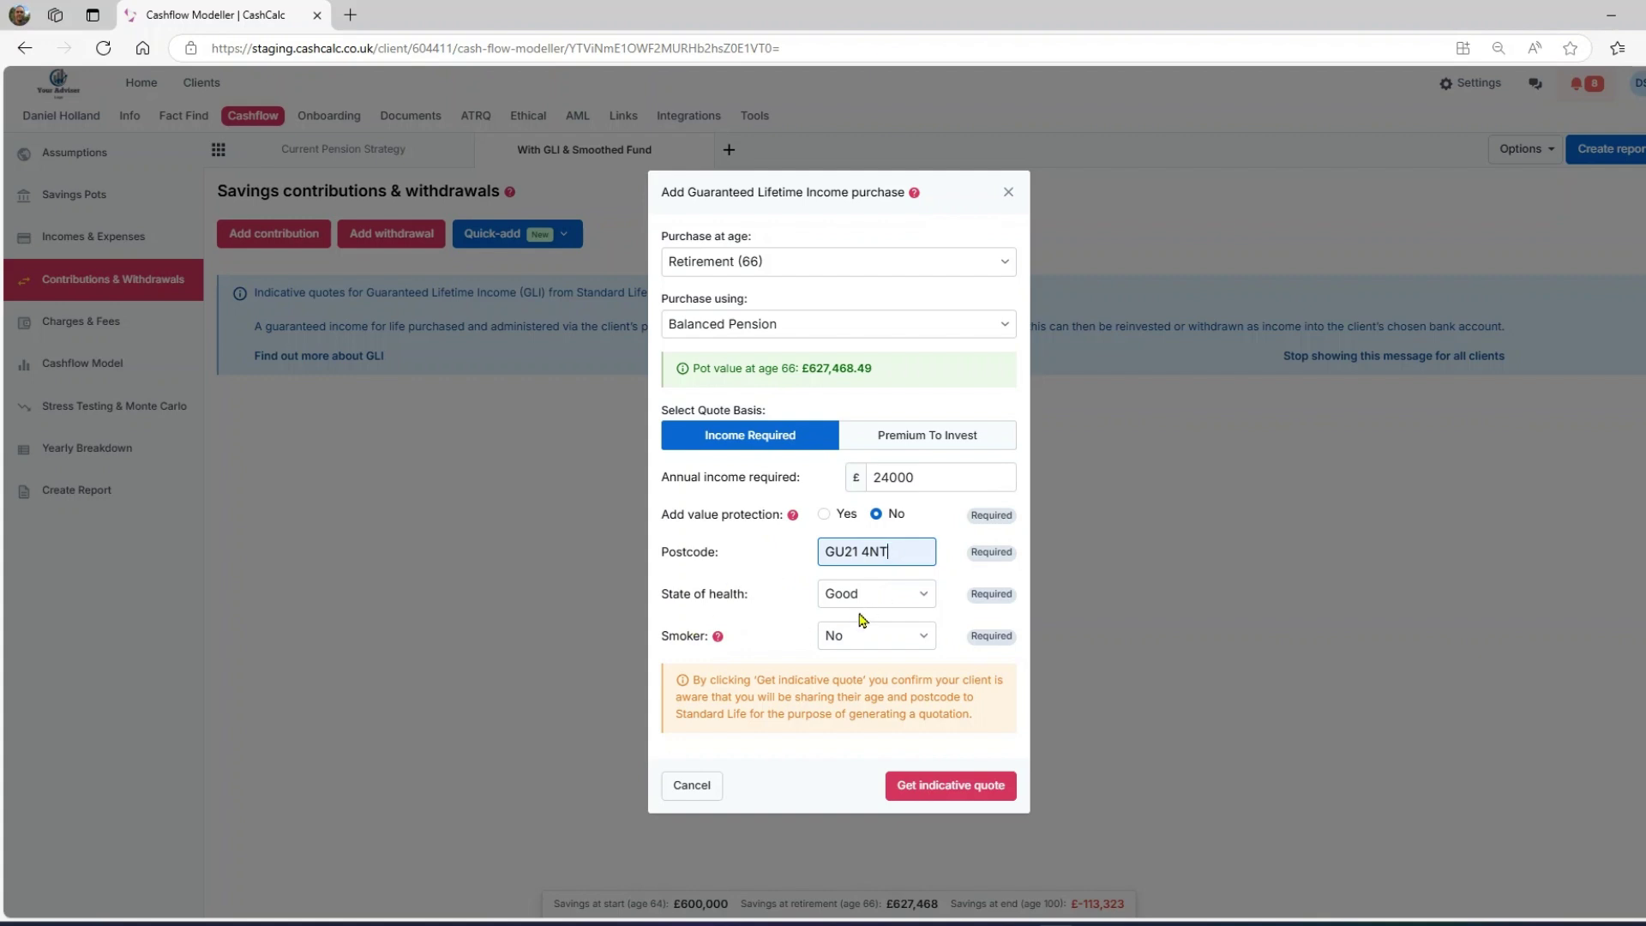
left_click(945, 801)
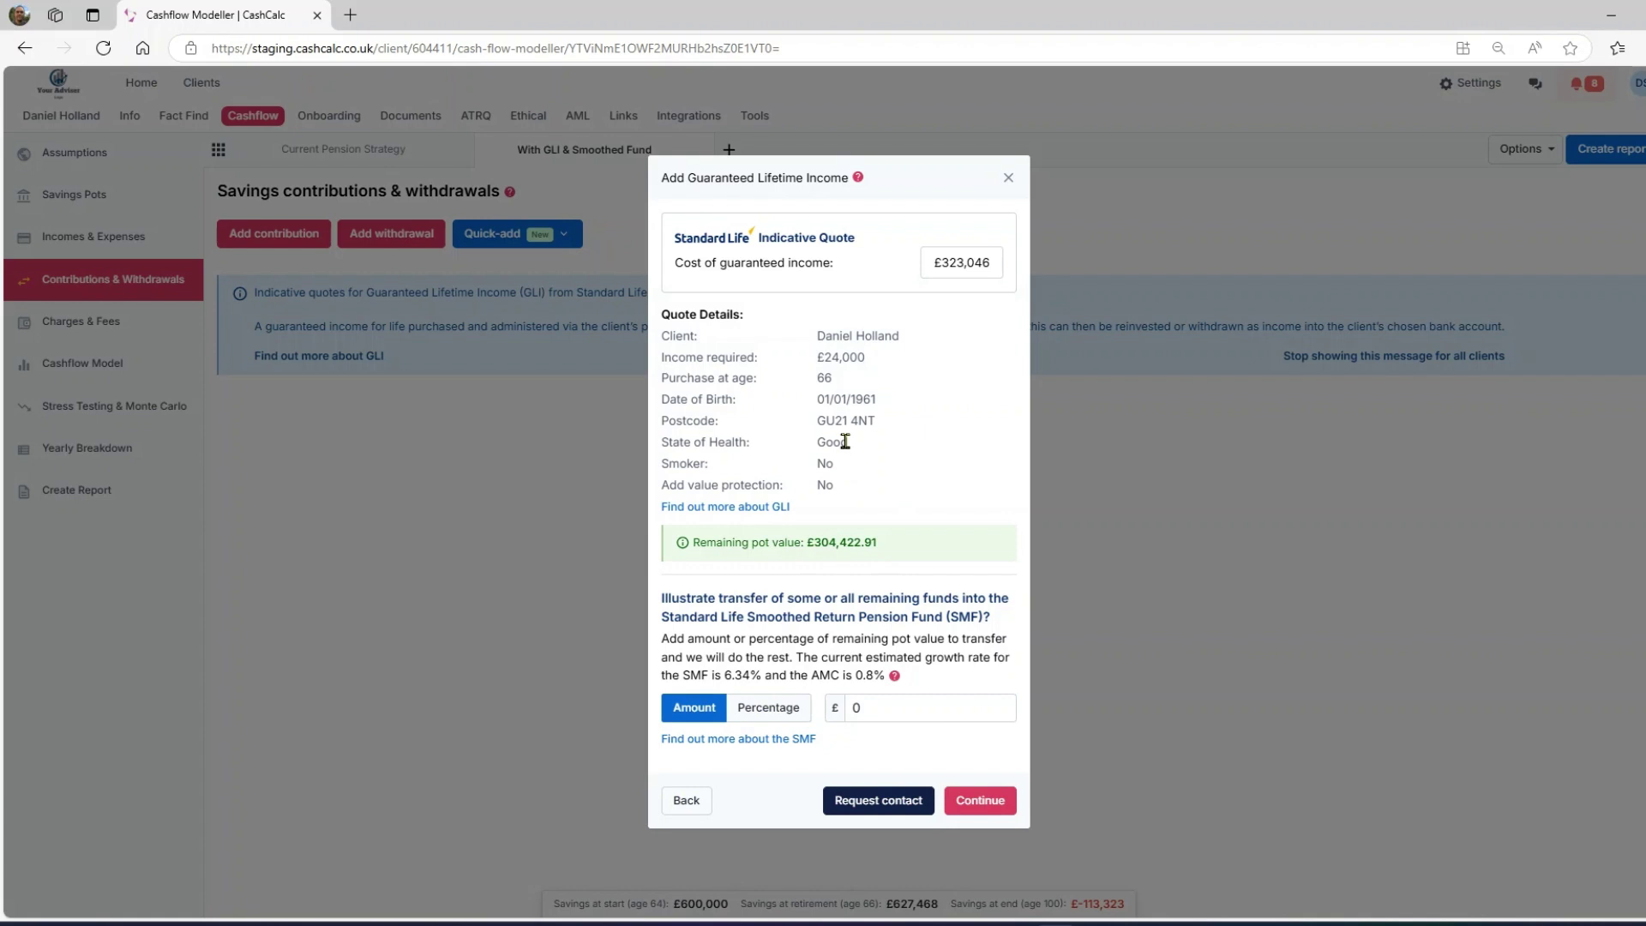
Examine the indicative quote's guaranteed income cost, the remaining pot value and the Smoothed Return Pension Fund's estimated growth rate.
left_click_drag(964, 263, 934, 262)
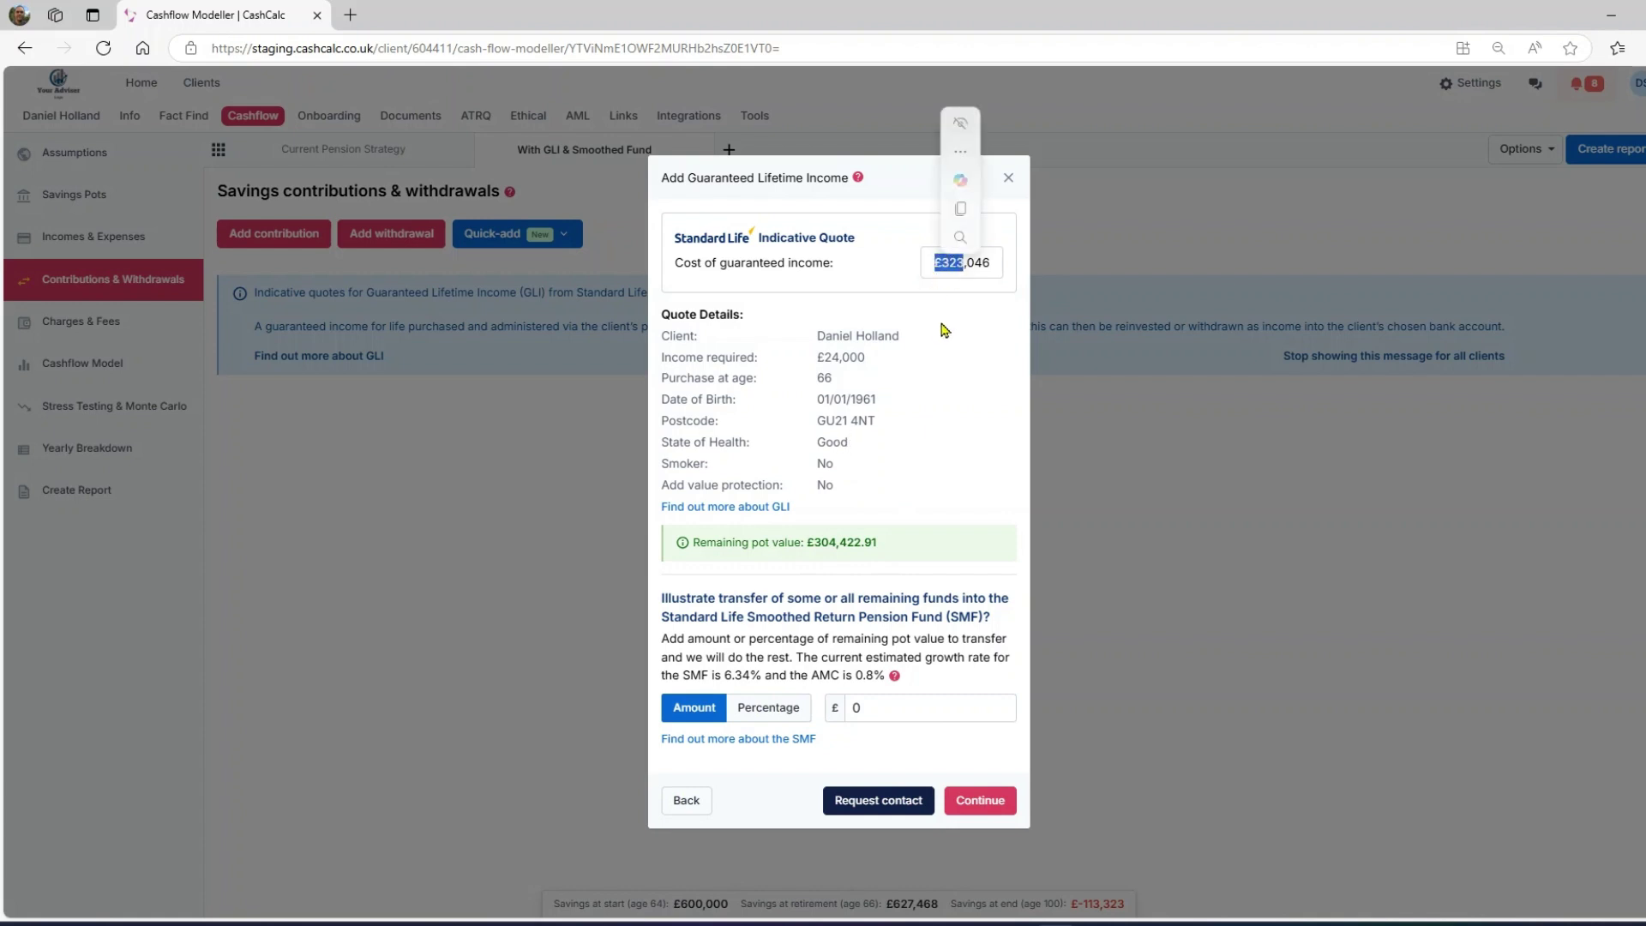
left_click(944, 330)
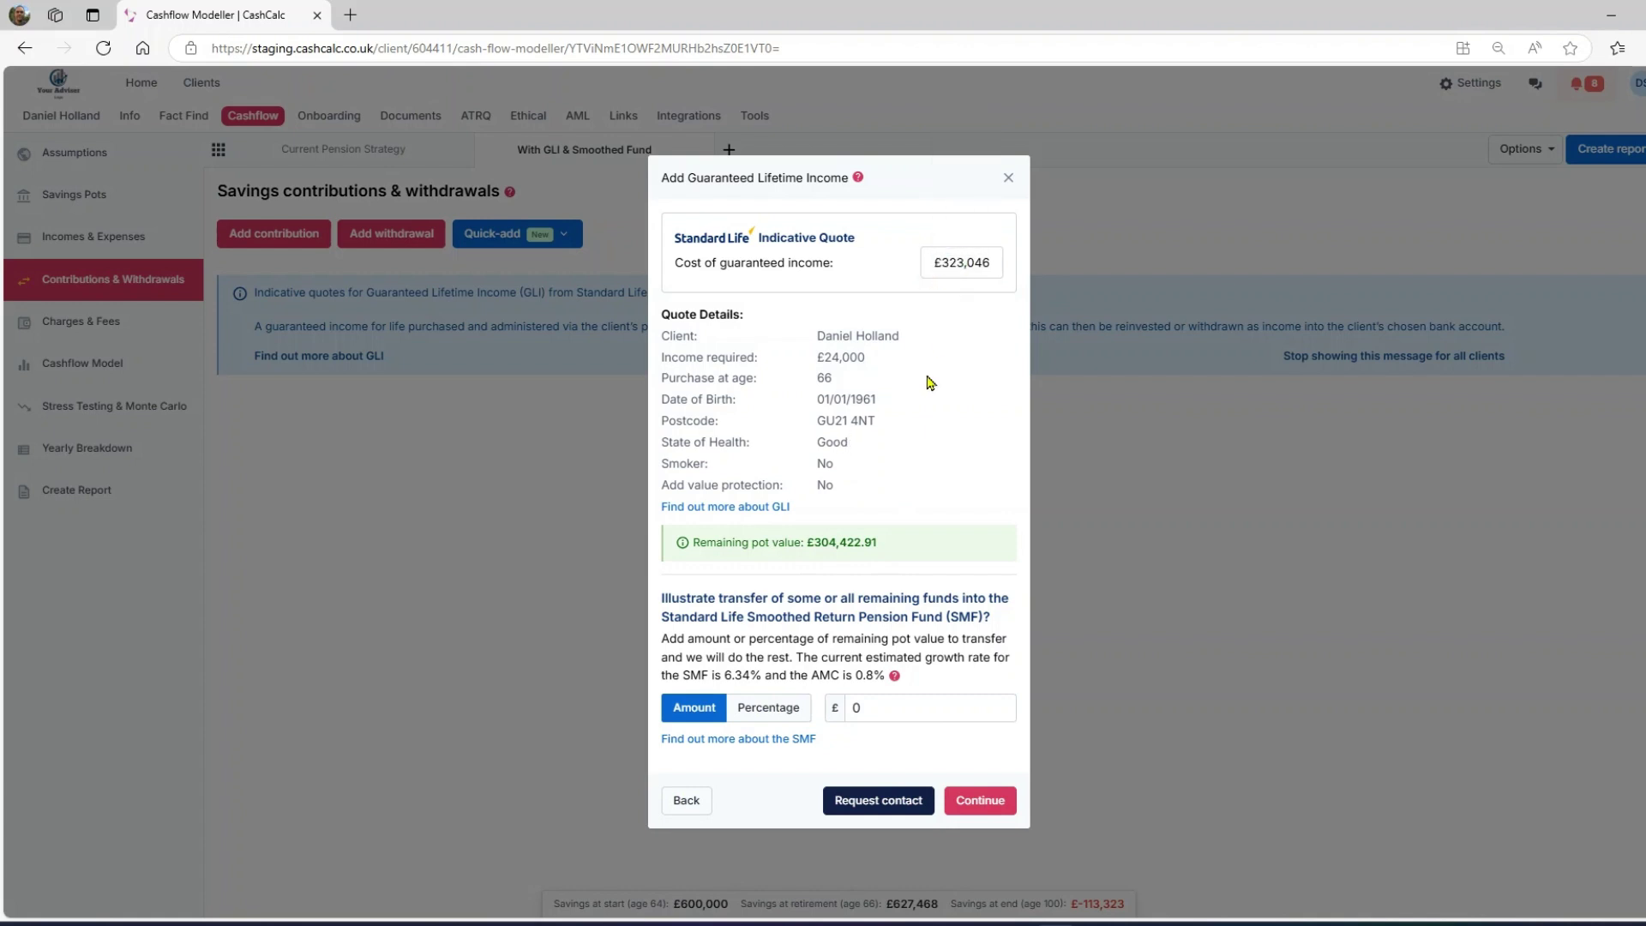
left_click_drag(810, 546, 876, 547)
left_click(921, 556)
left_click_drag(723, 676, 762, 676)
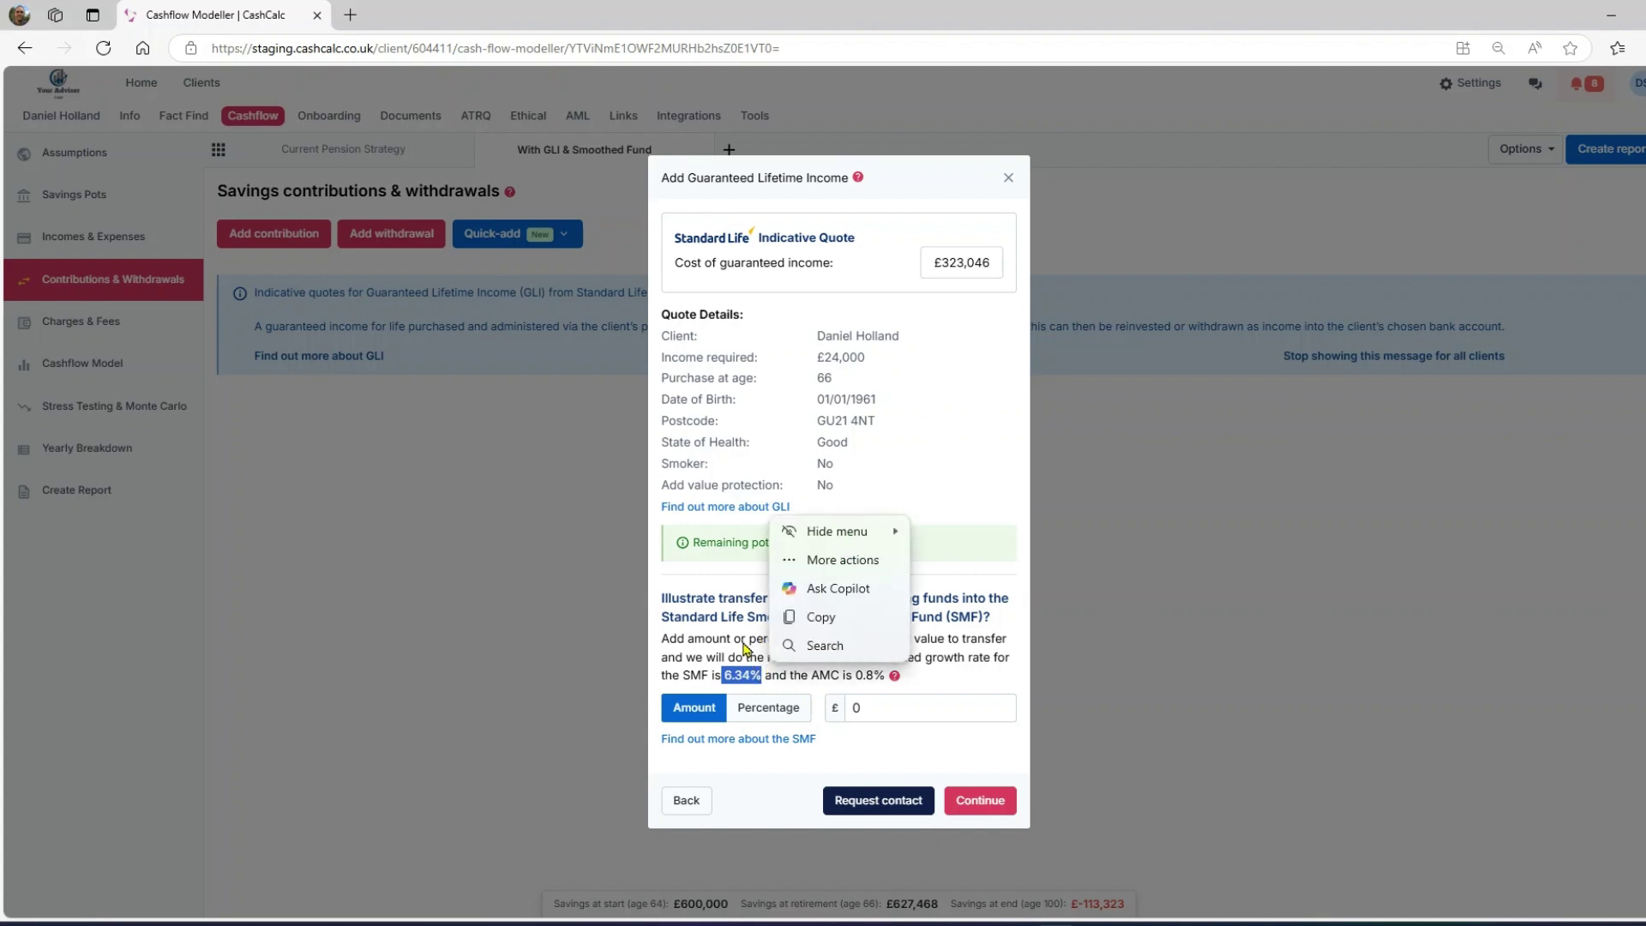
left_click(743, 680)
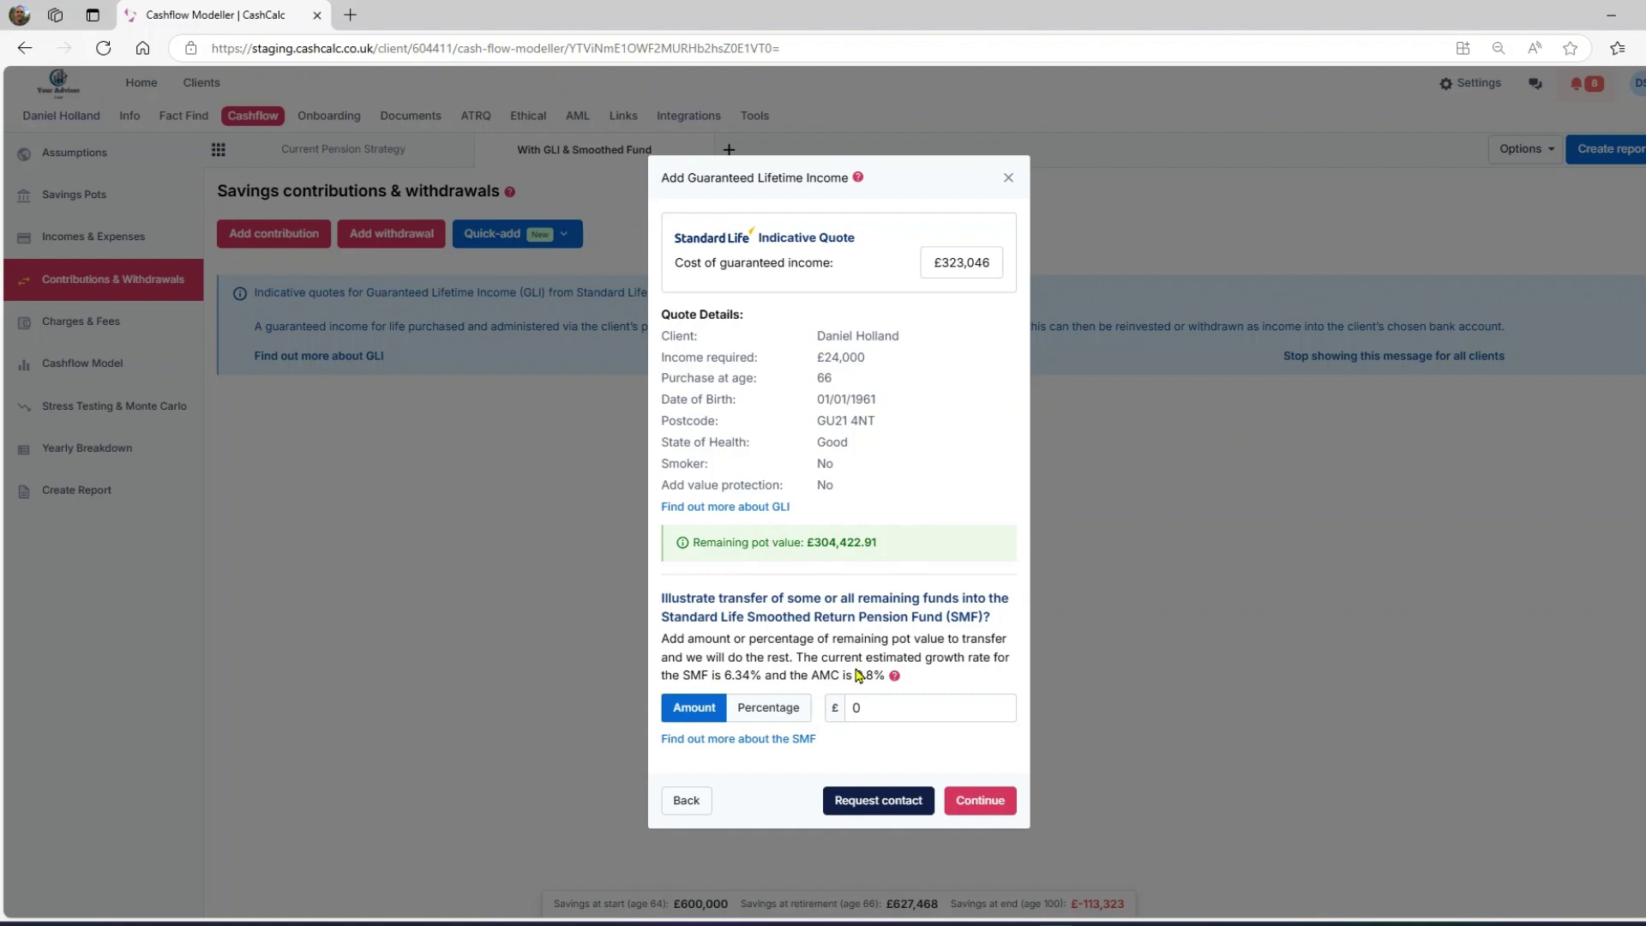
Set a 50% transfer of the remaining pot into the Smoothed Return Pension Fund and add the income purchase without sending a contact request.
left_click(770, 710)
left_click(900, 712)
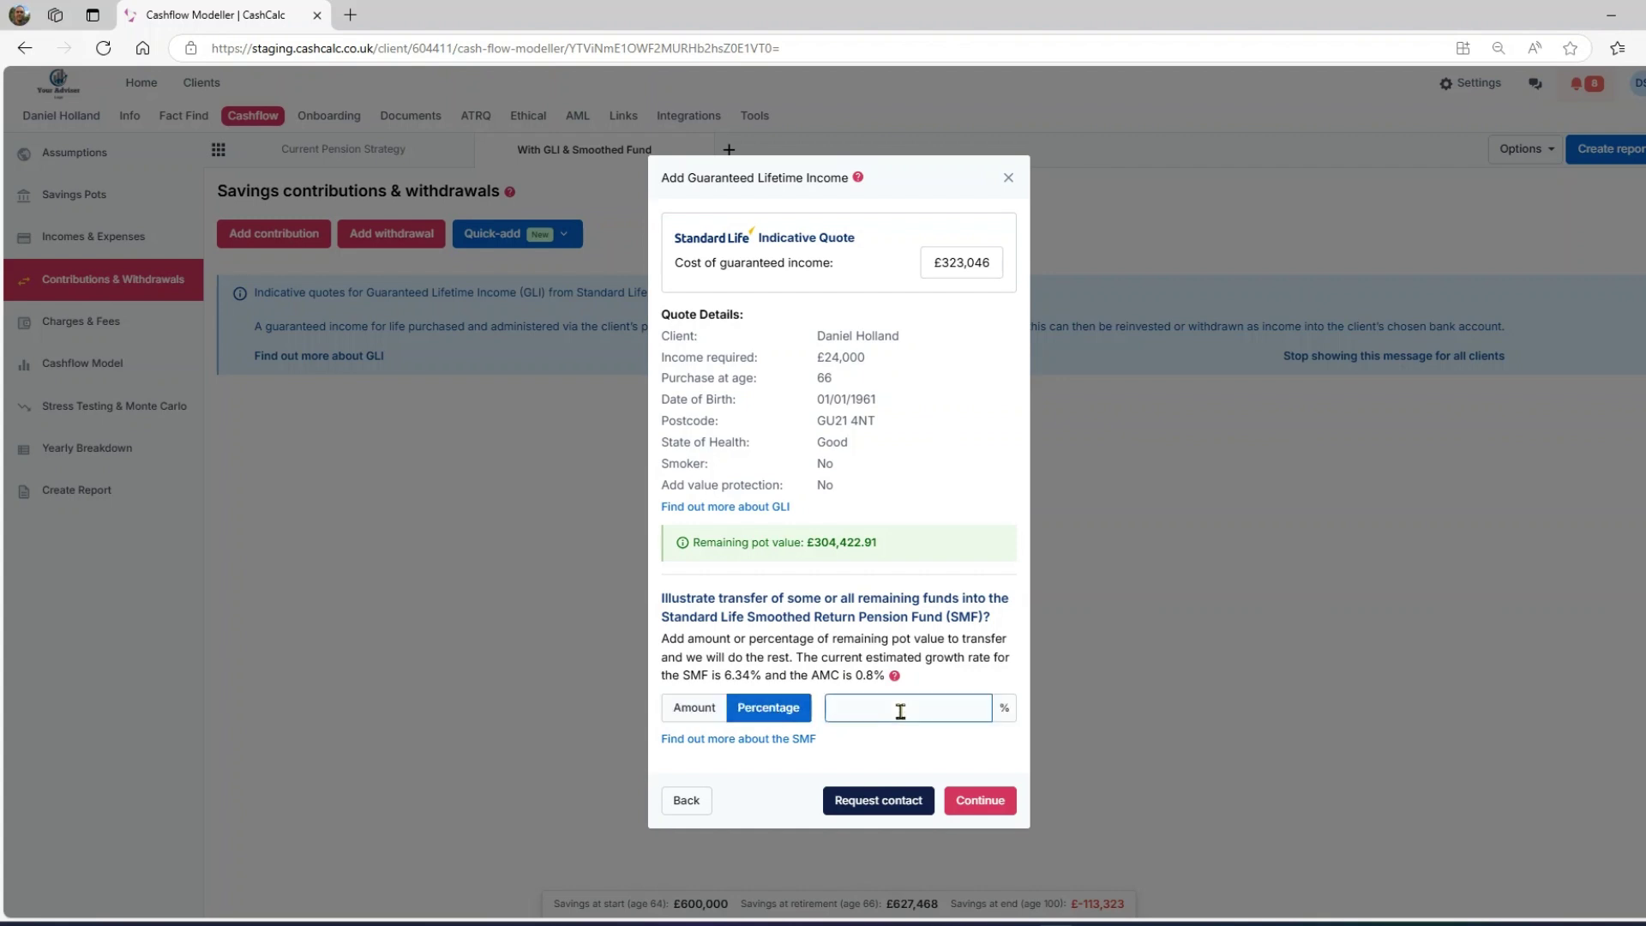
type("50")
left_click(876, 803)
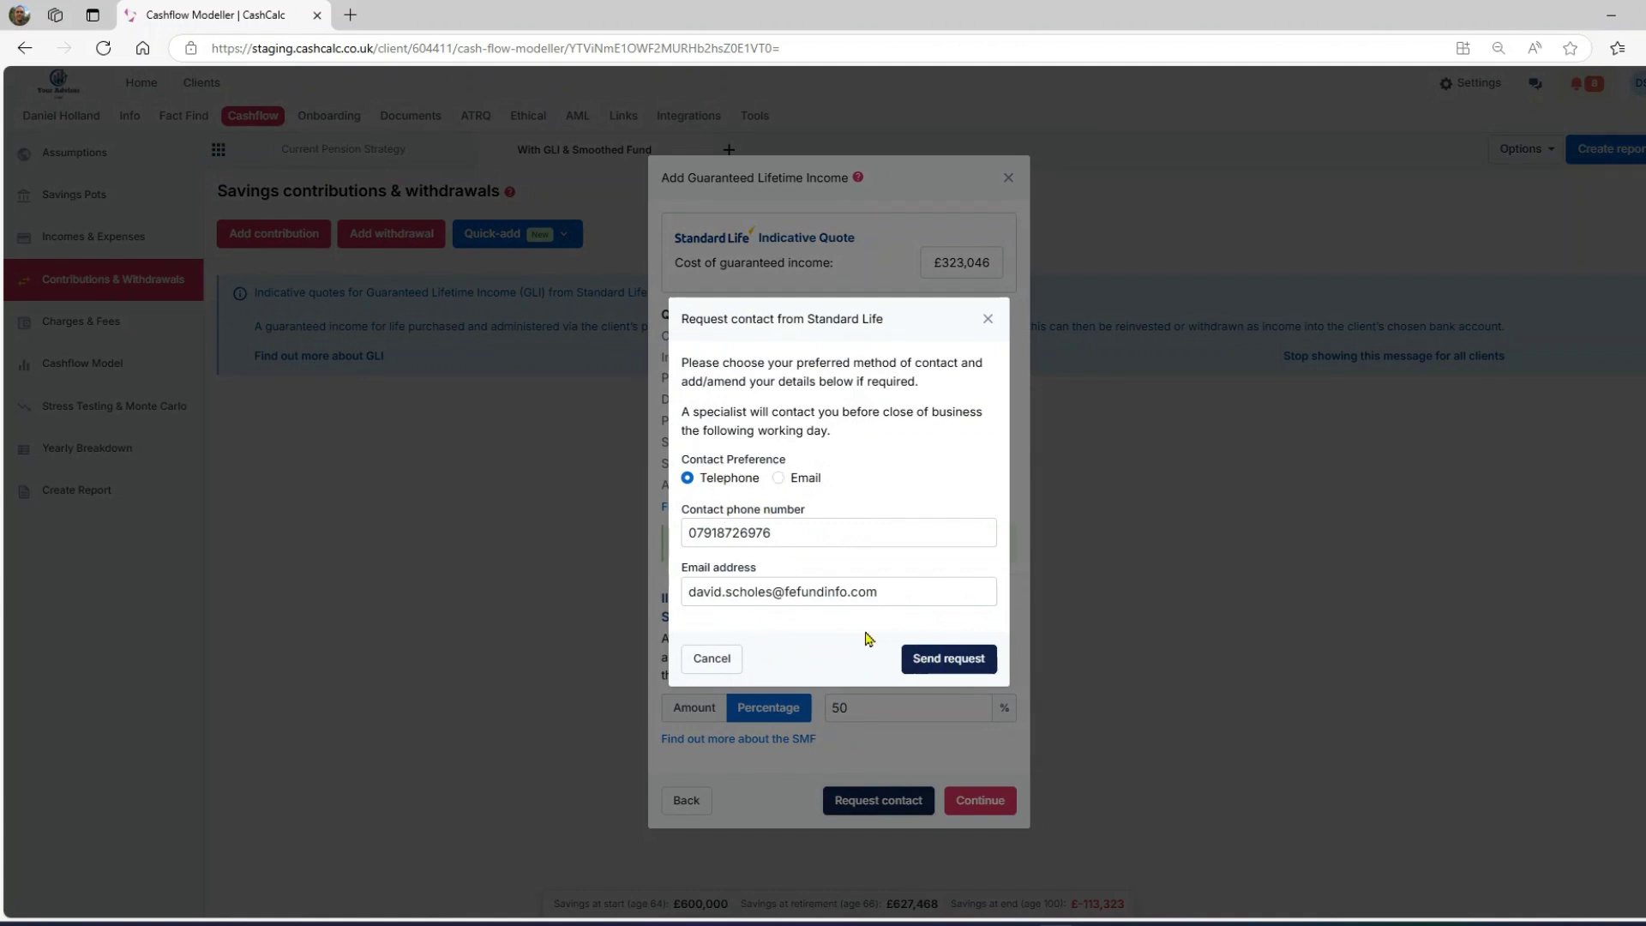
left_click(988, 319)
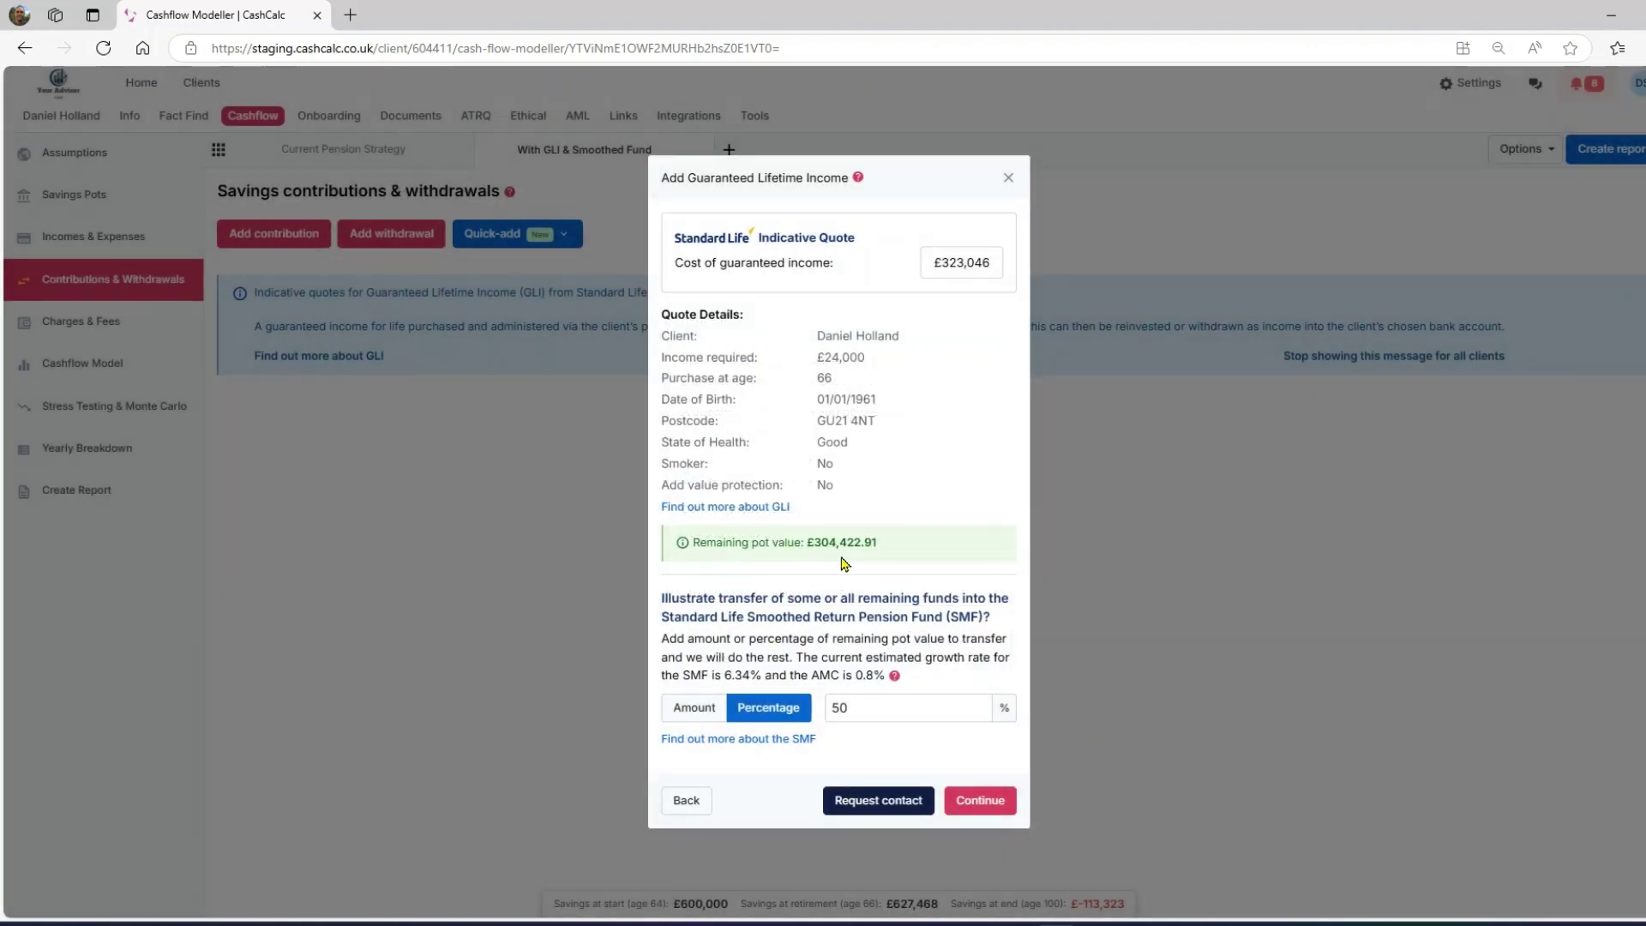
left_click(982, 803)
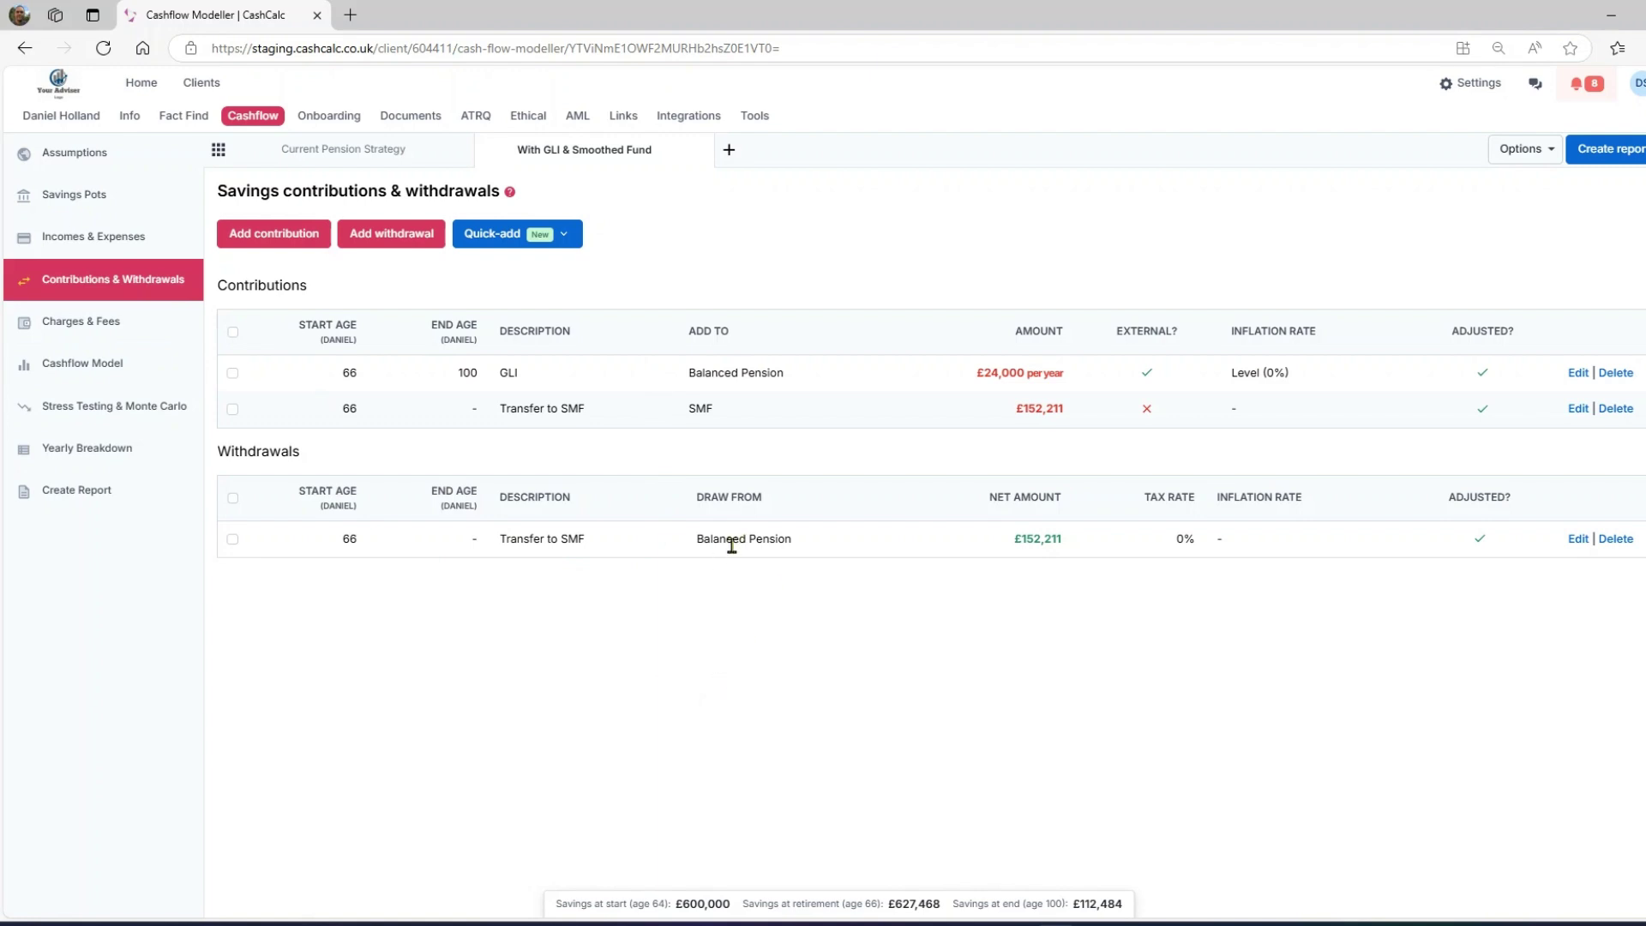
Examine the generated contributions and withdrawals, checking the amounts transferred to SMF and the GLI income paid into the Balanced Pension.
left_click_drag(1055, 556, 1010, 606)
left_click(981, 569)
left_click_drag(1064, 409, 1015, 410)
left_click_drag(718, 412, 691, 416)
left_click(705, 446)
left_click_drag(1066, 374, 979, 373)
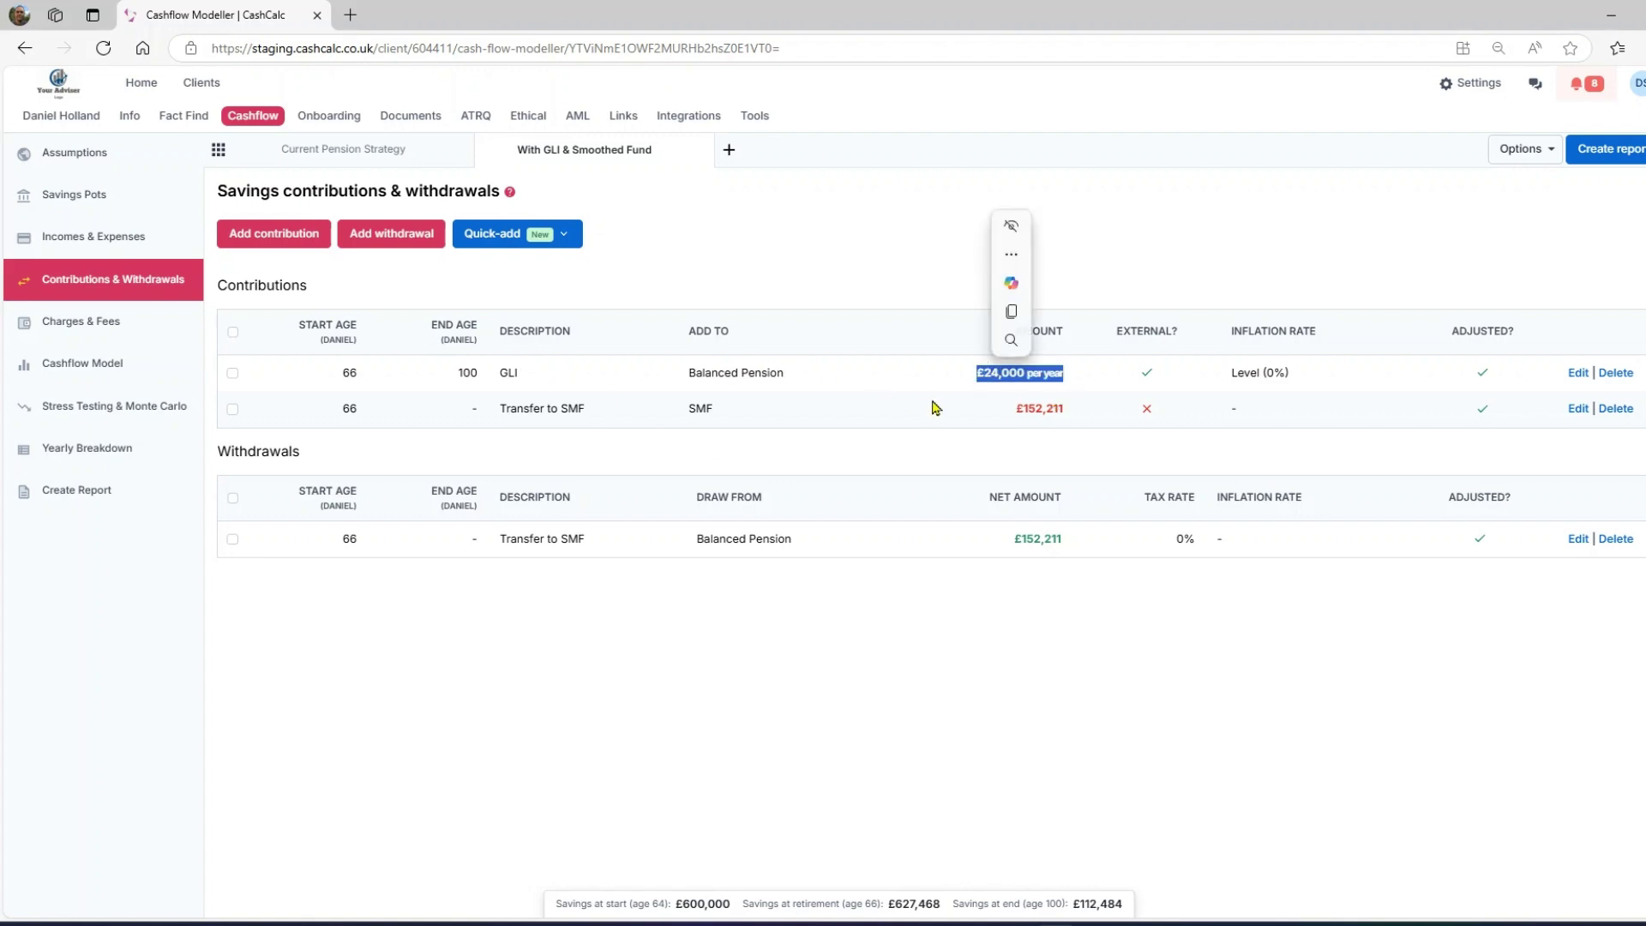
left_click_drag(528, 374, 501, 374)
left_click(566, 386)
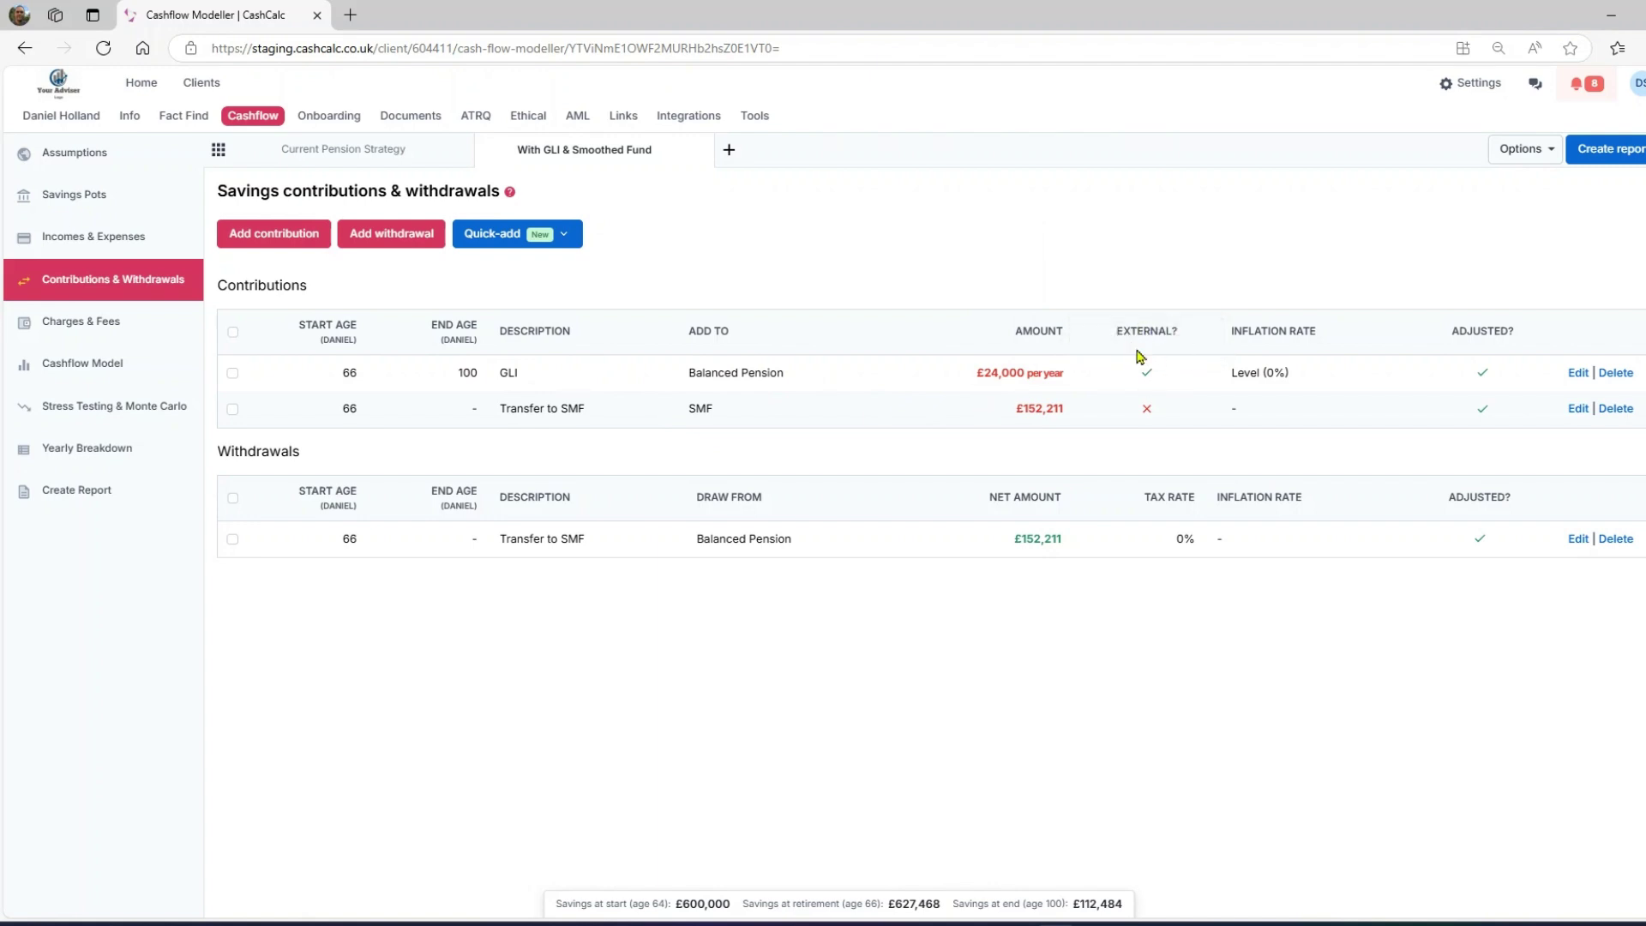
Check the new SMF pot among the savings pots, and the SMF AMC and GLI purchase amounts among the charges and fees.
left_click(96, 206)
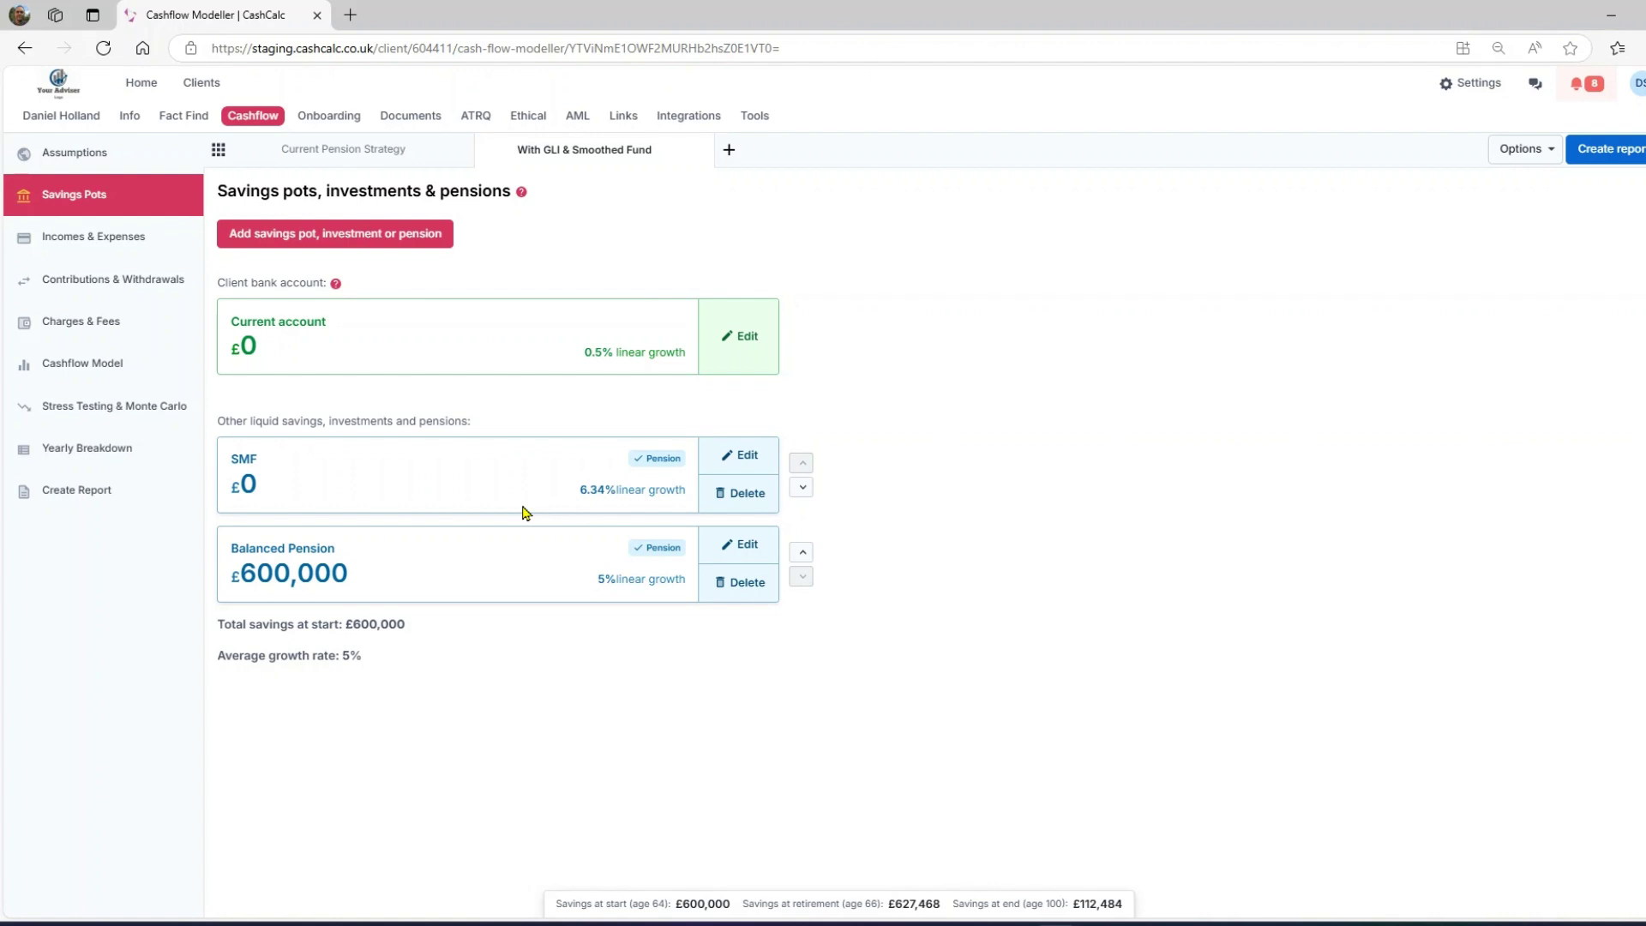
left_click(101, 328)
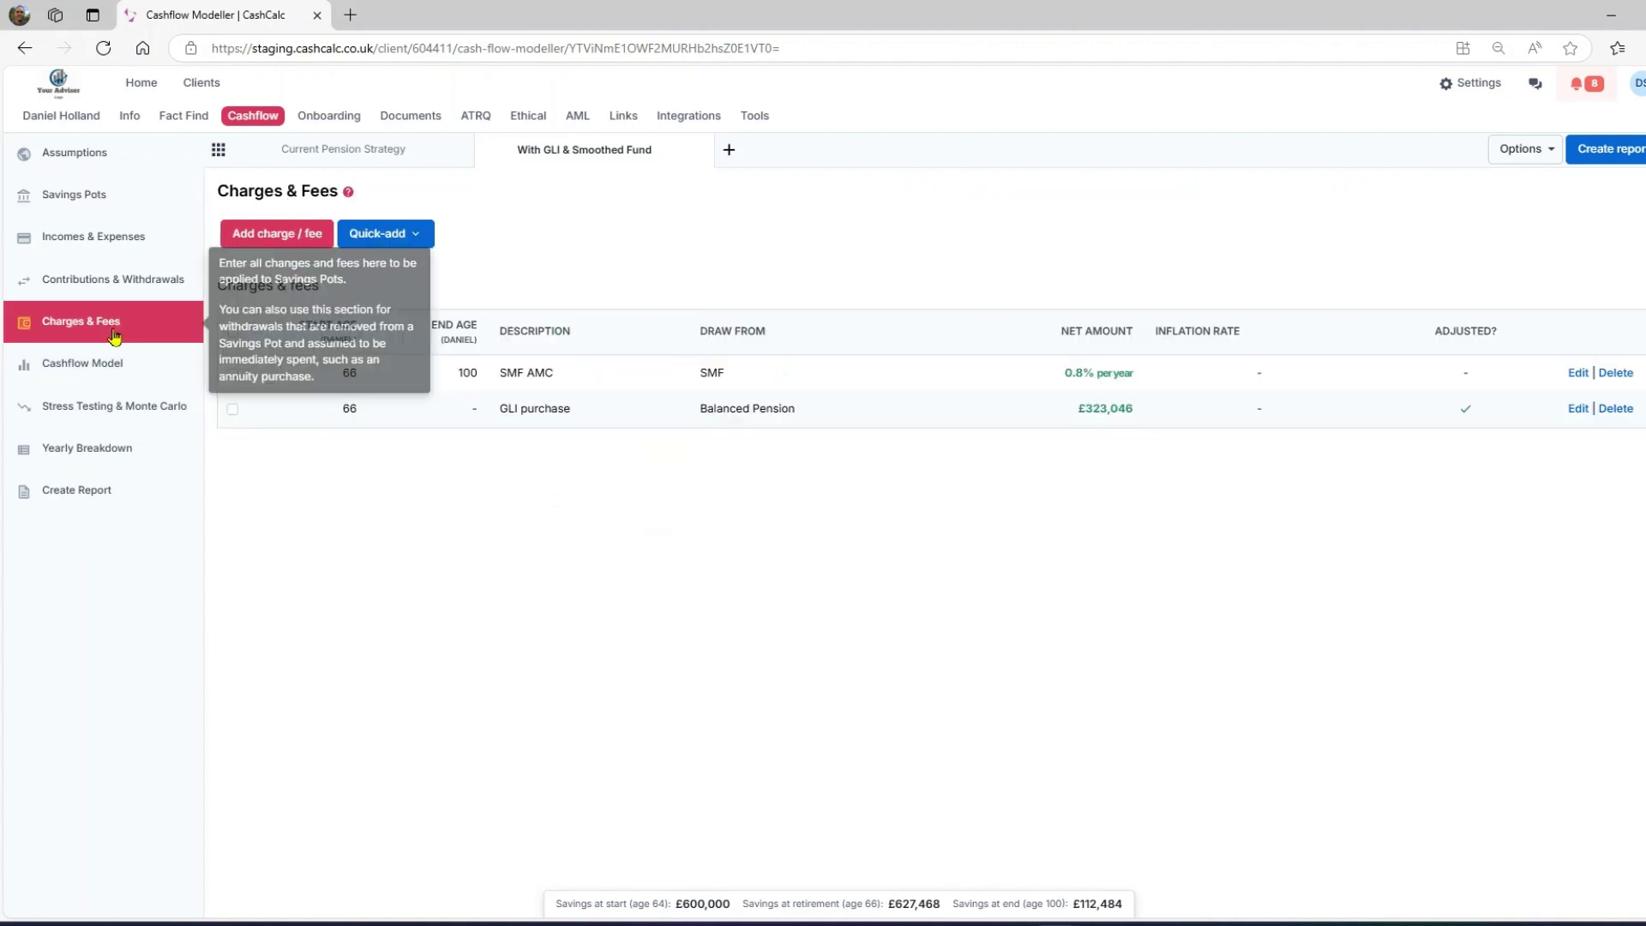
left_click_drag(1132, 374, 1062, 382)
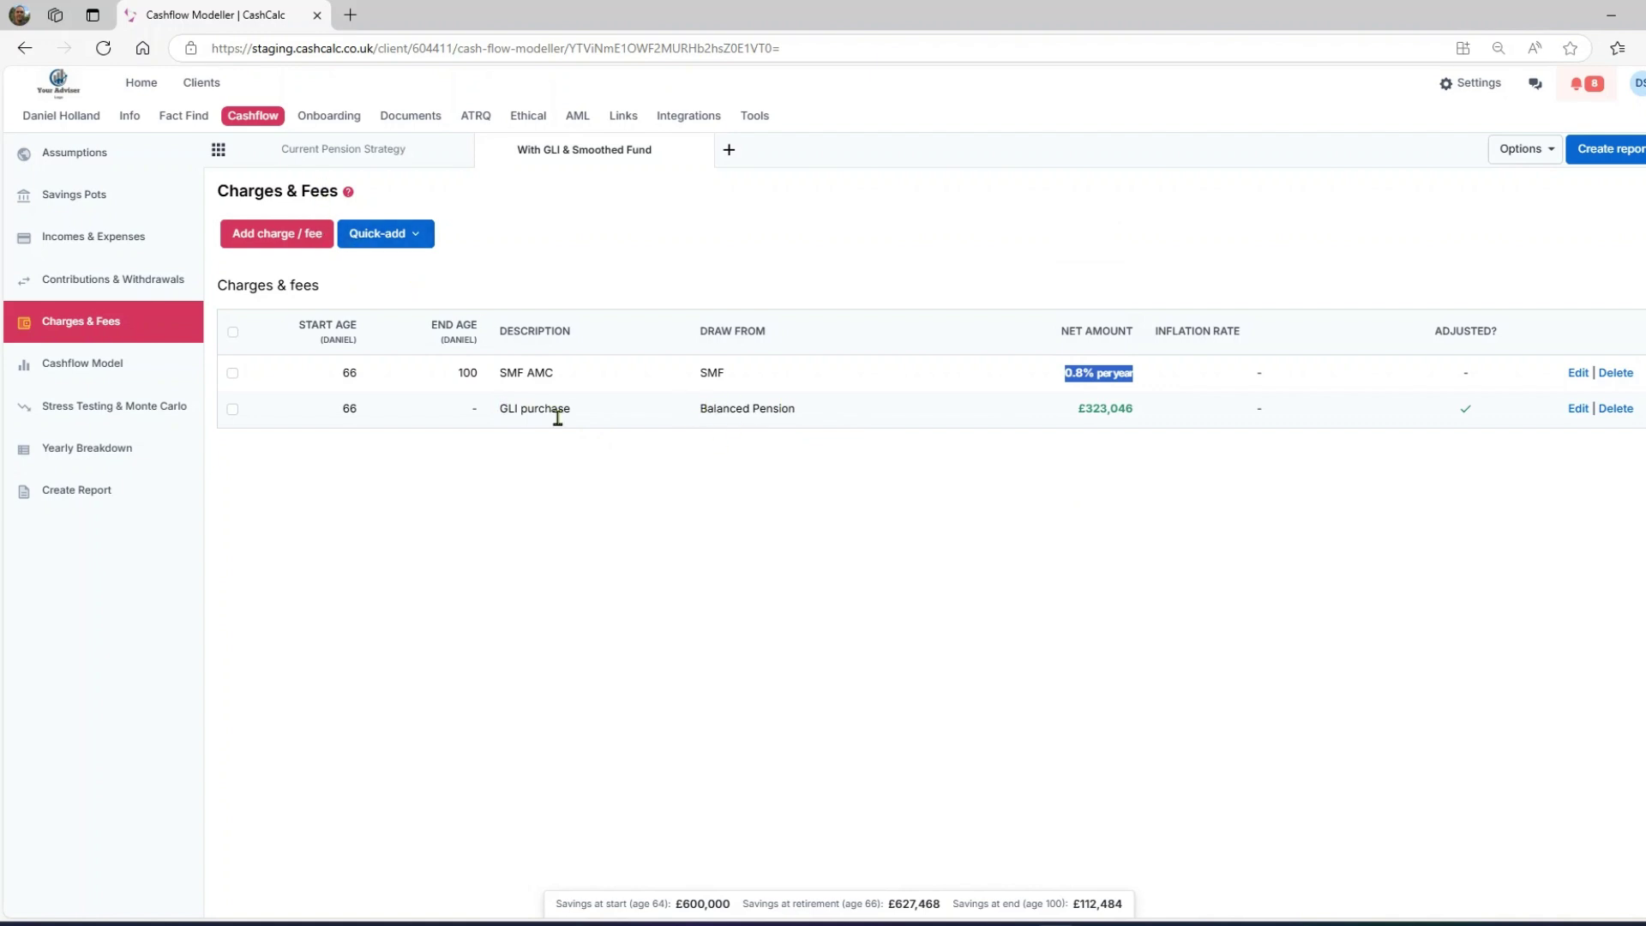
left_click_drag(1143, 411, 1079, 415)
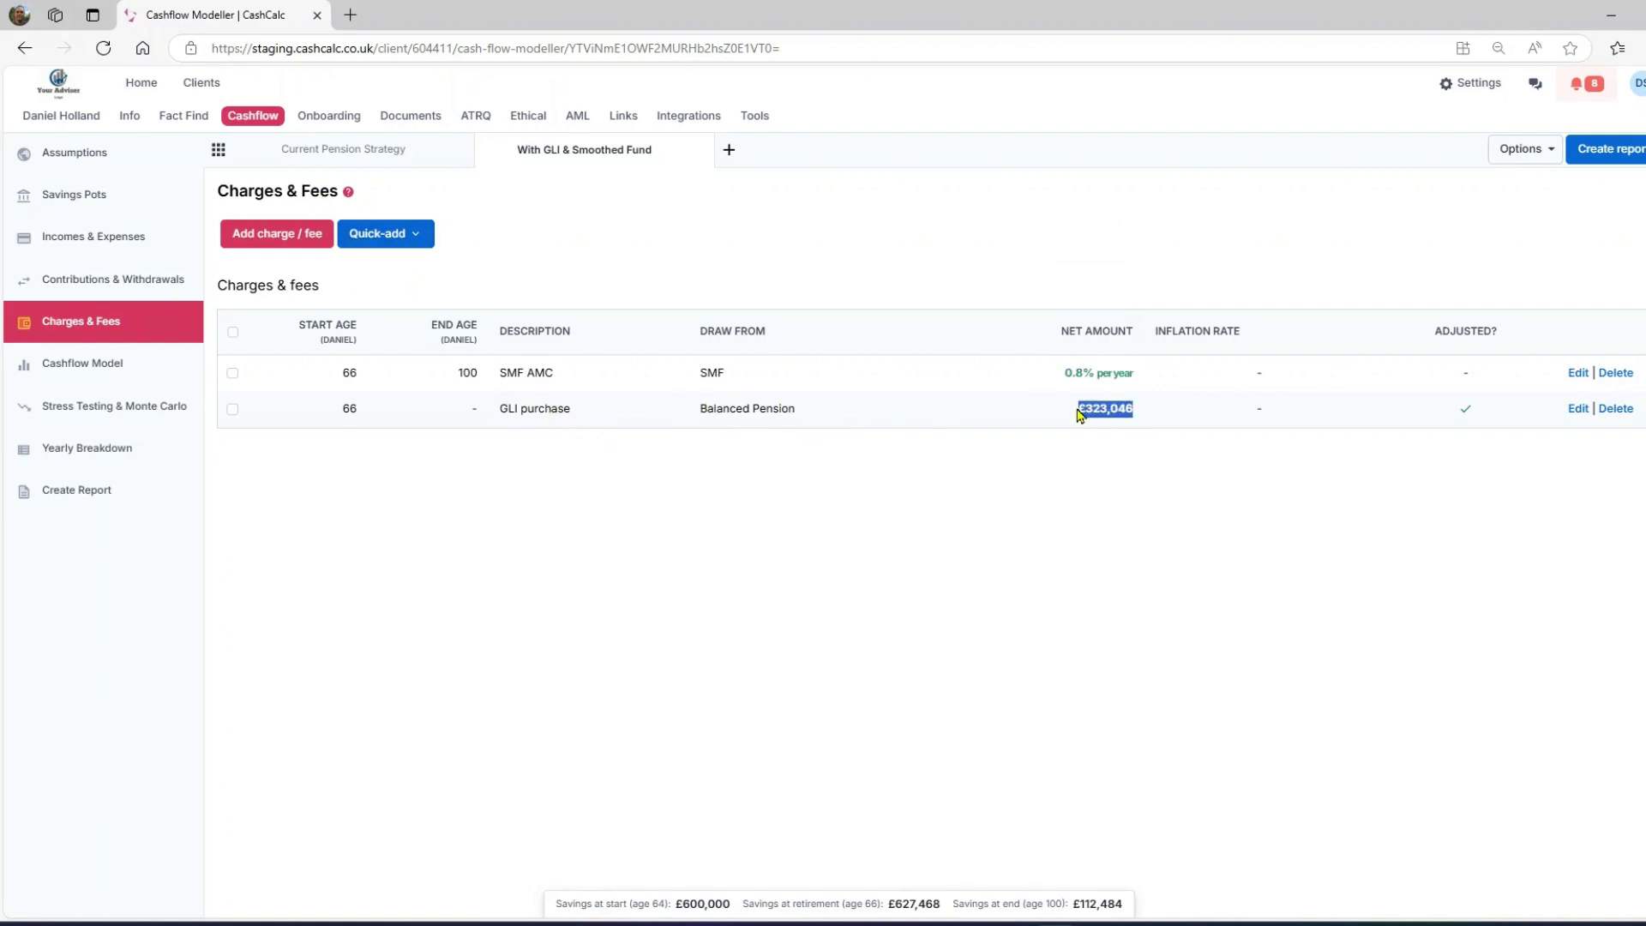
left_click(1037, 501)
Examine the With GLI & Smoothed Fund cashflow chart, comparing the SMF and Balanced Pension balances around age 67.
left_click(120, 370)
scroll(1515, 330, "down", 1)
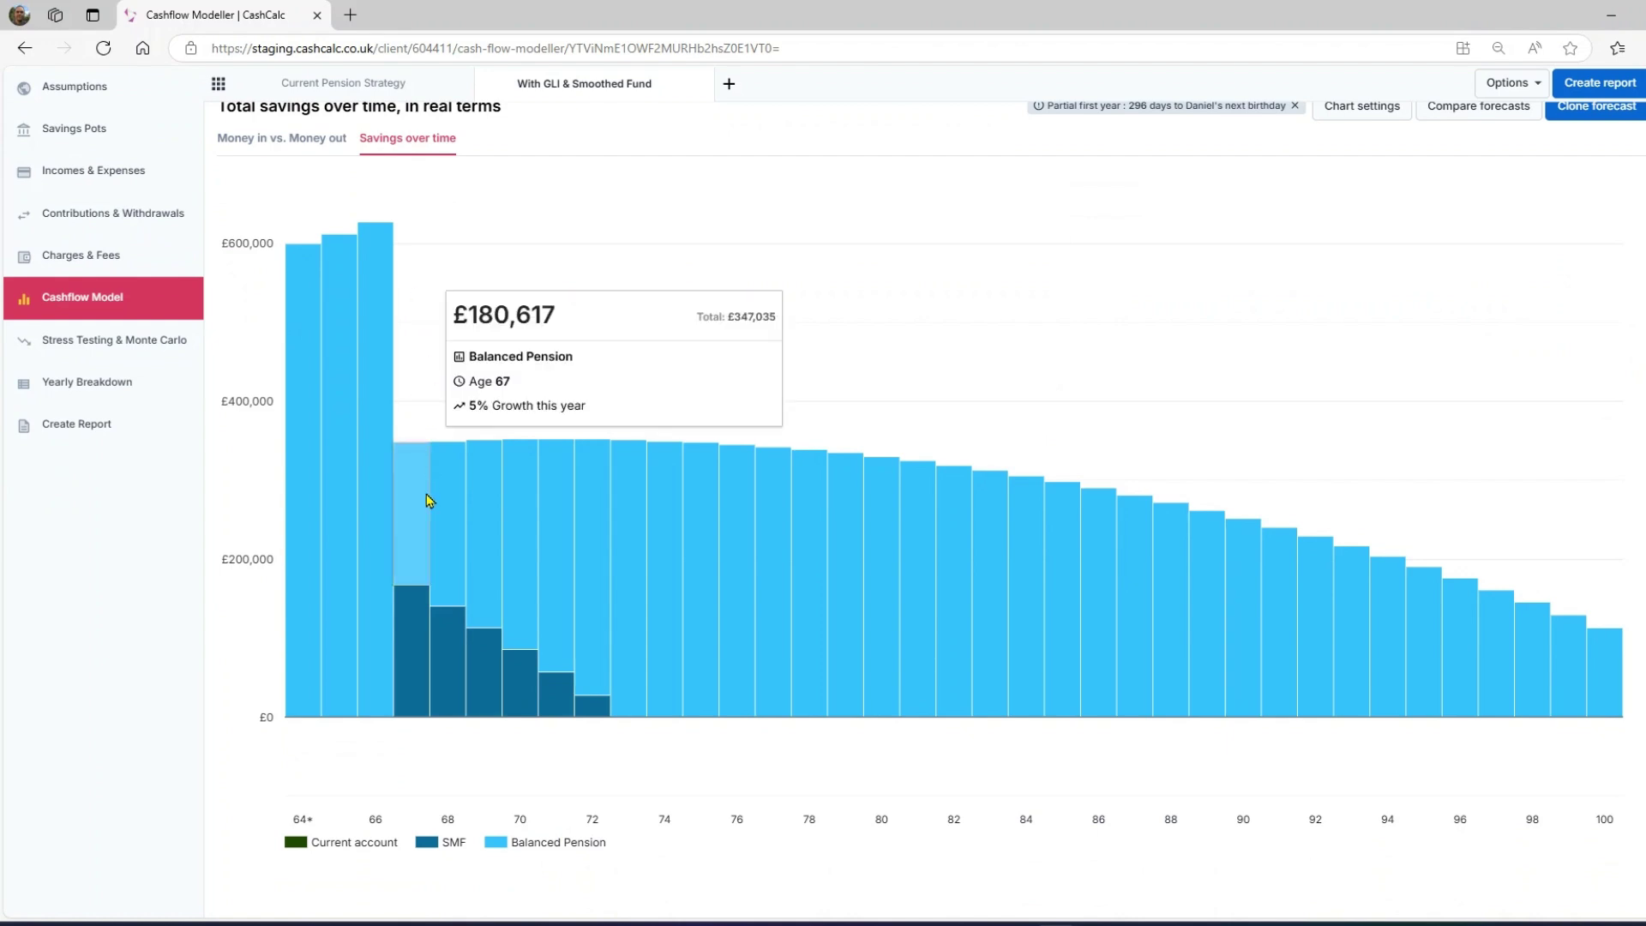
mouse_move(420, 634)
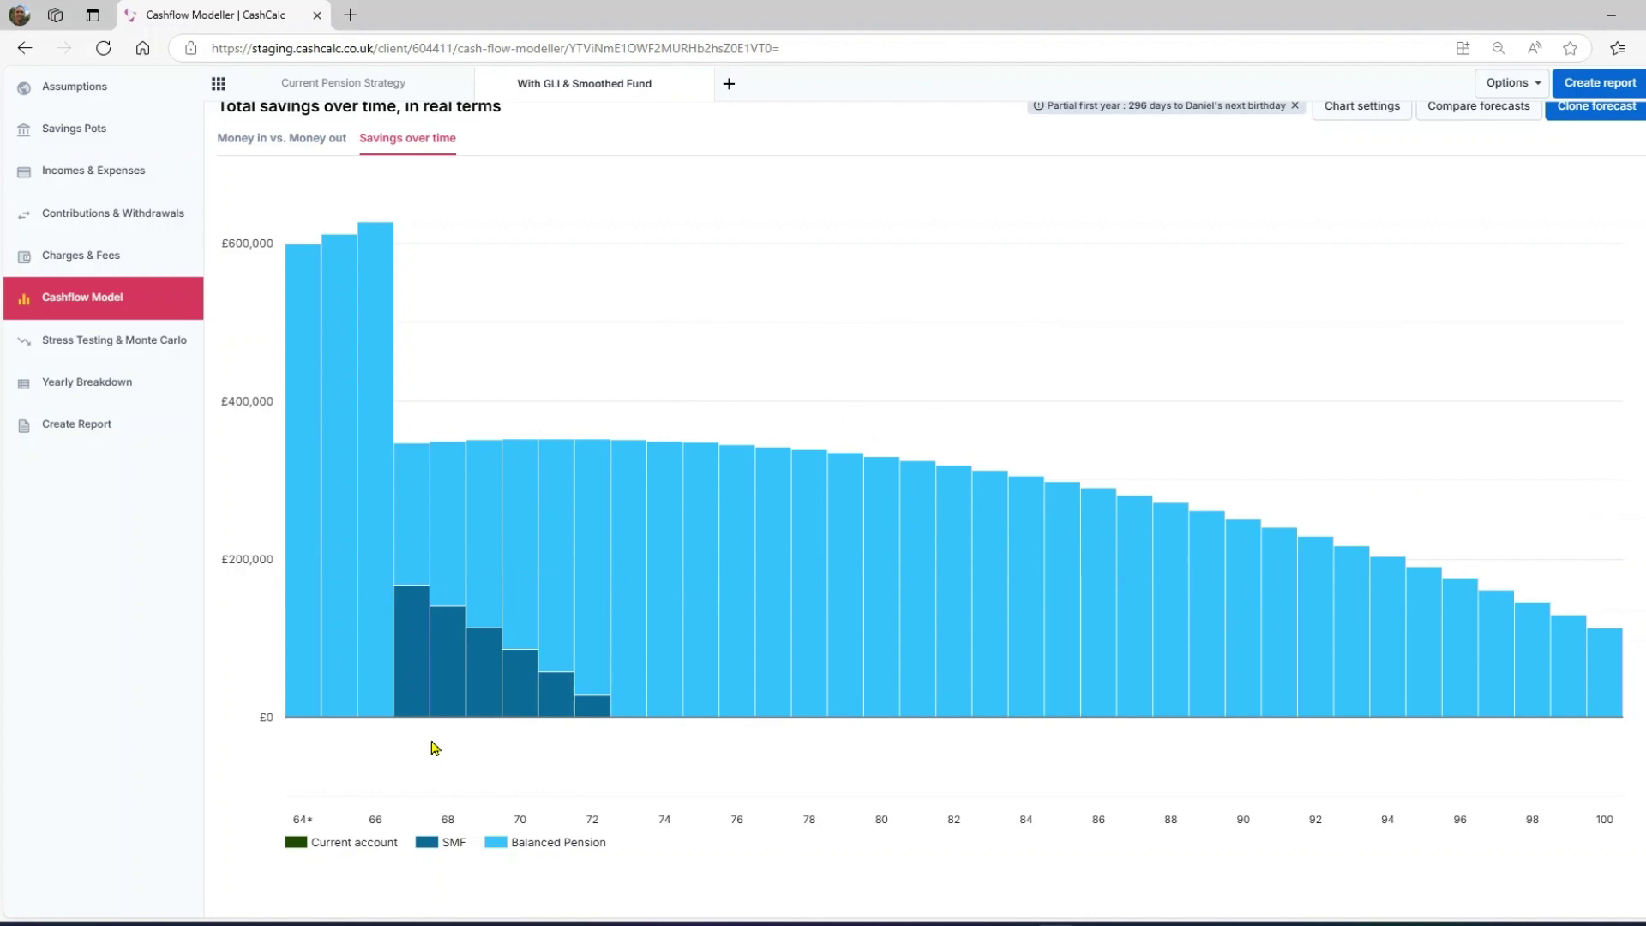
Rank the Balanced Pension above the SMF pot among the savings pots and check the effect on the savings-over-time chart and end savings.
left_click(85, 142)
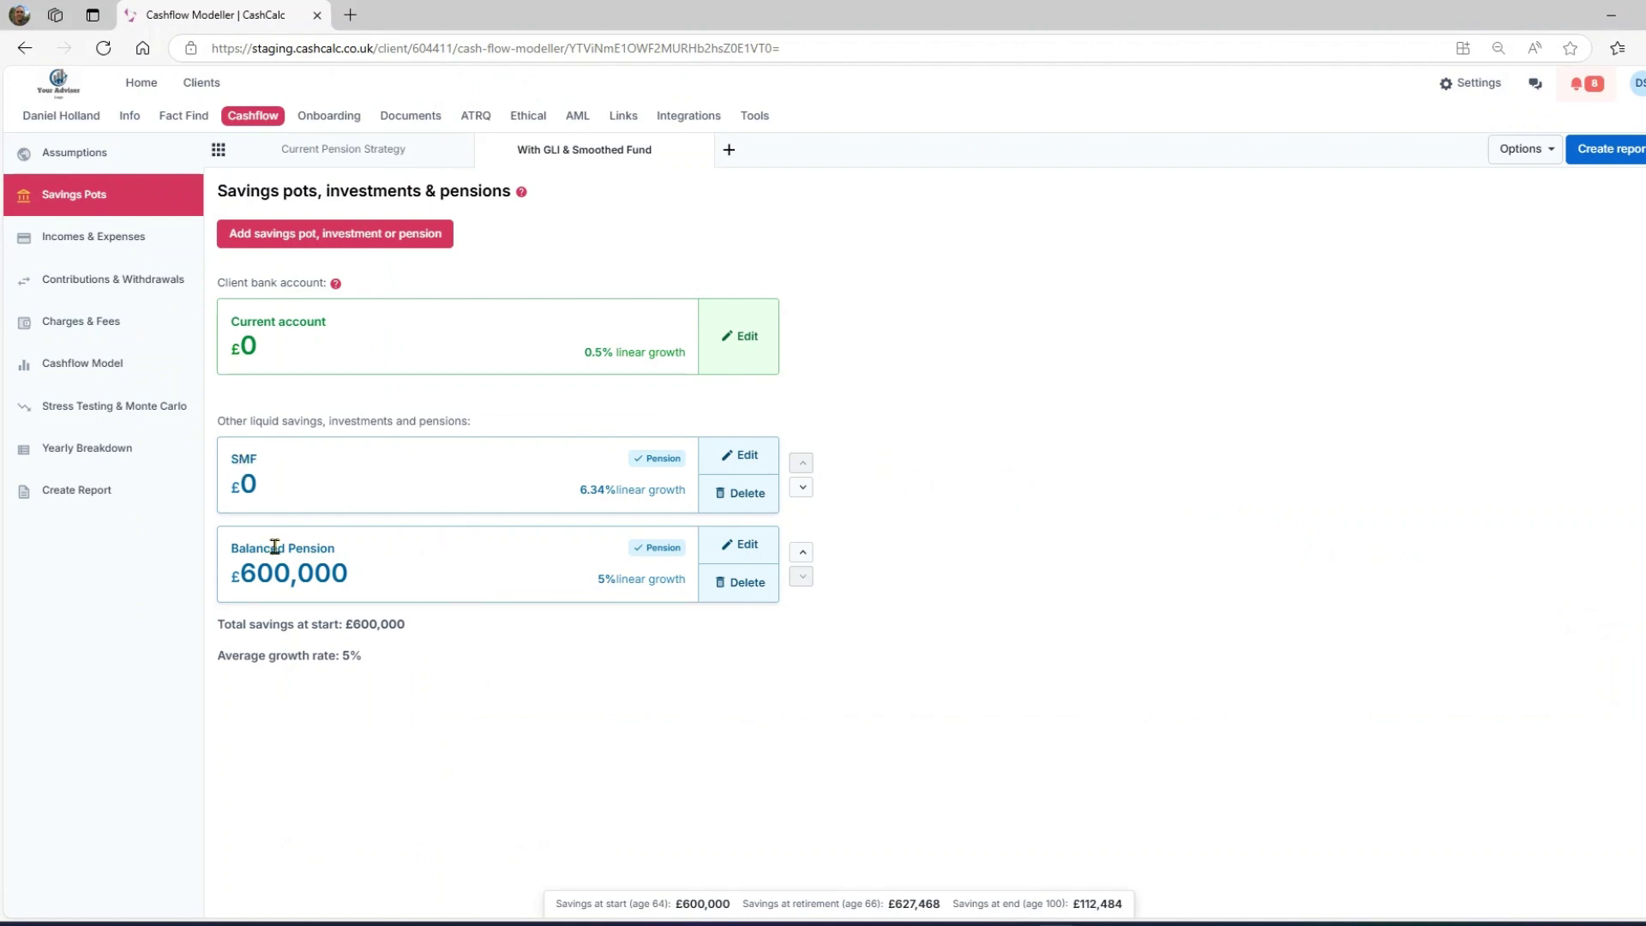
left_click_drag(401, 468, 402, 574)
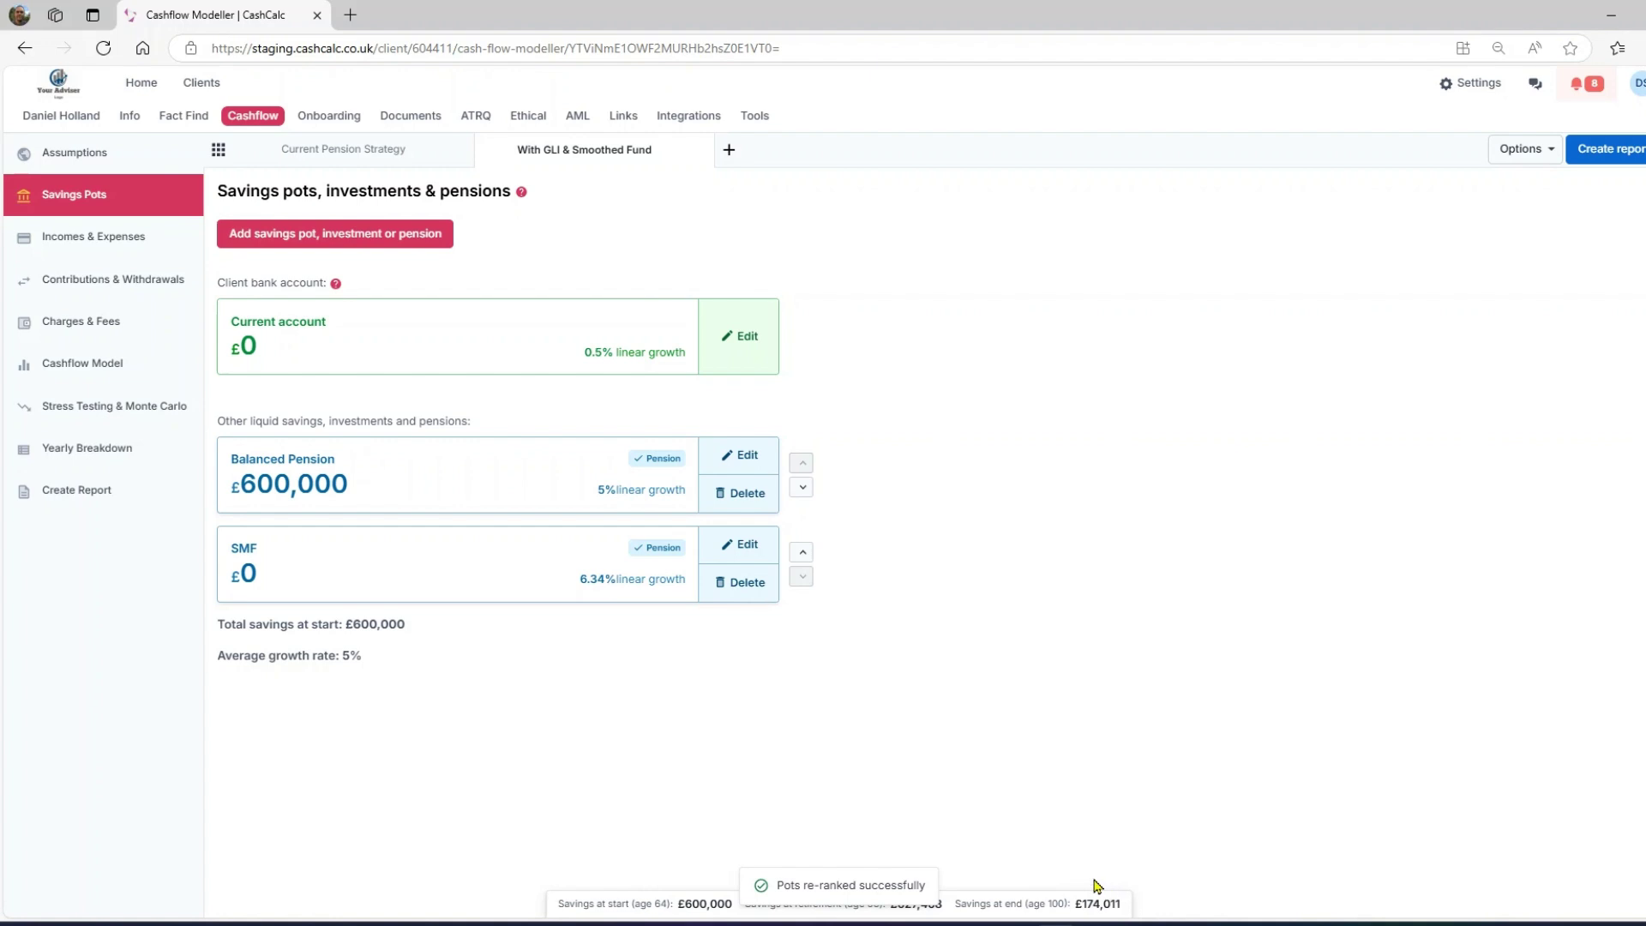
left_click(109, 374)
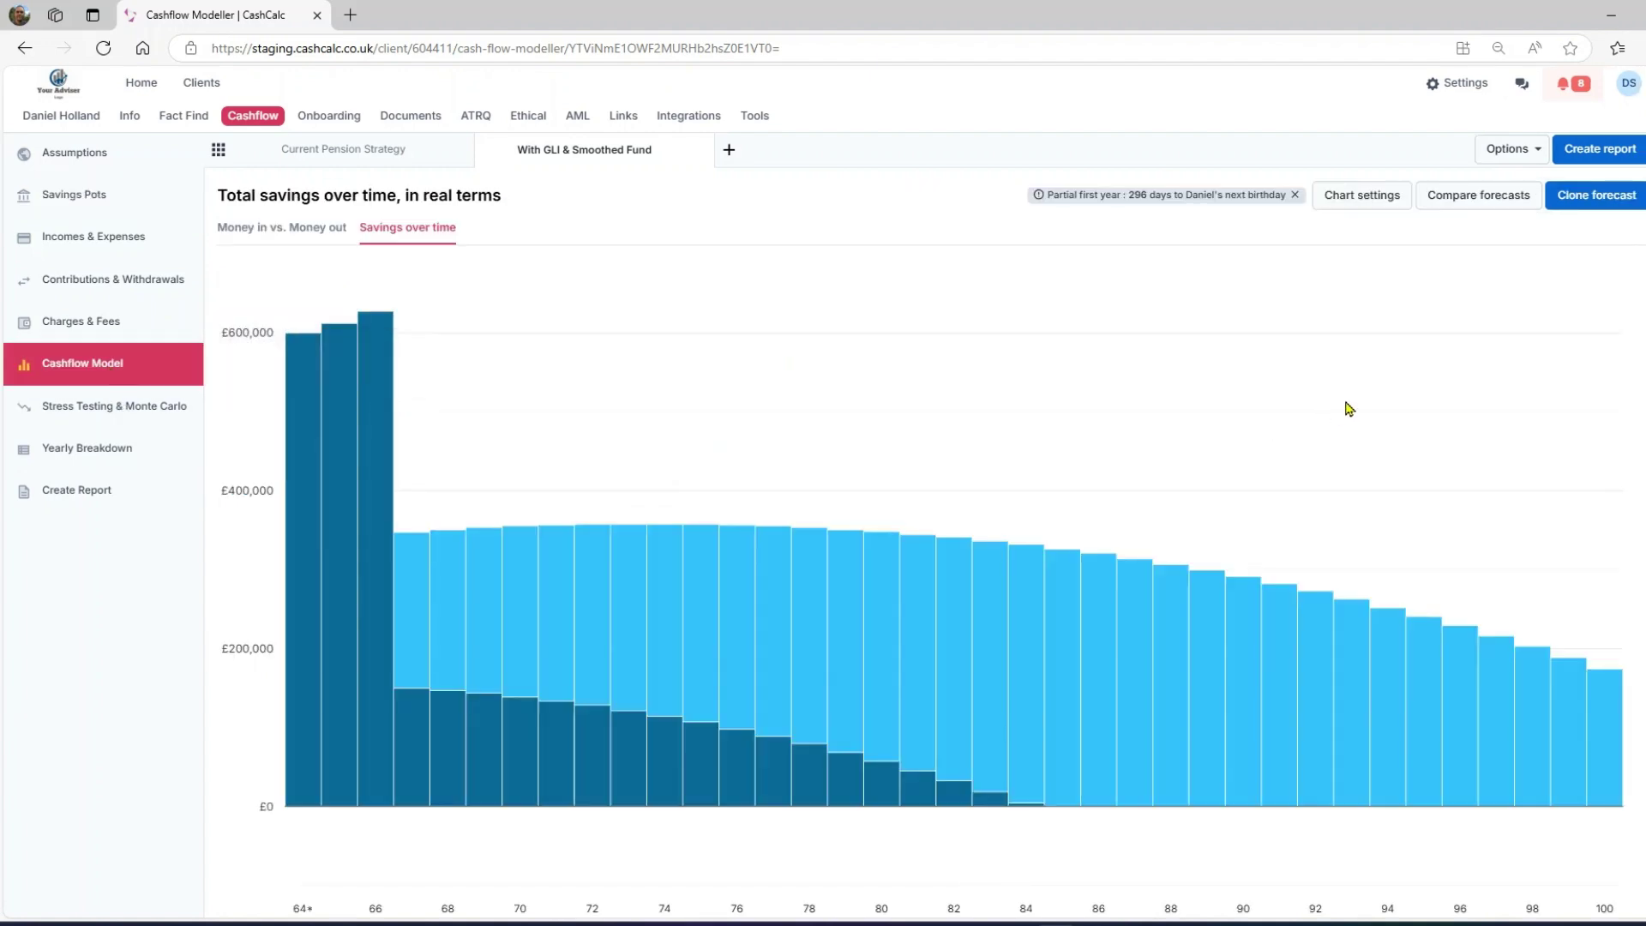
scroll(1412, 392, "down", 1)
scroll(1412, 392, "down", 1)
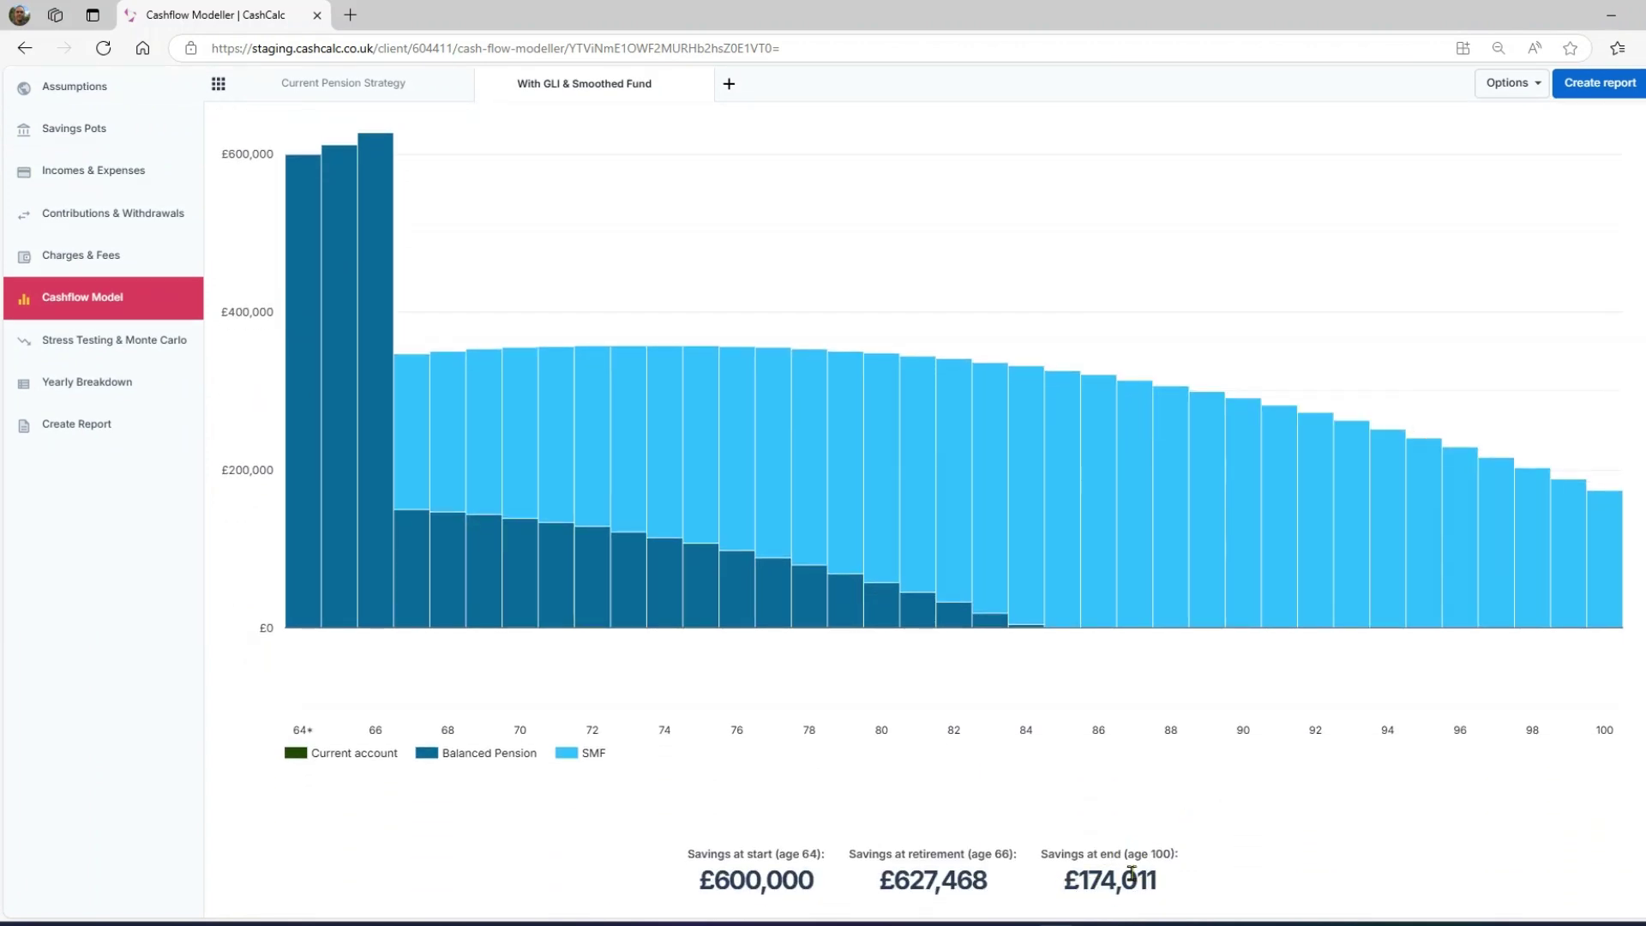
scroll(1544, 362, "up", 1)
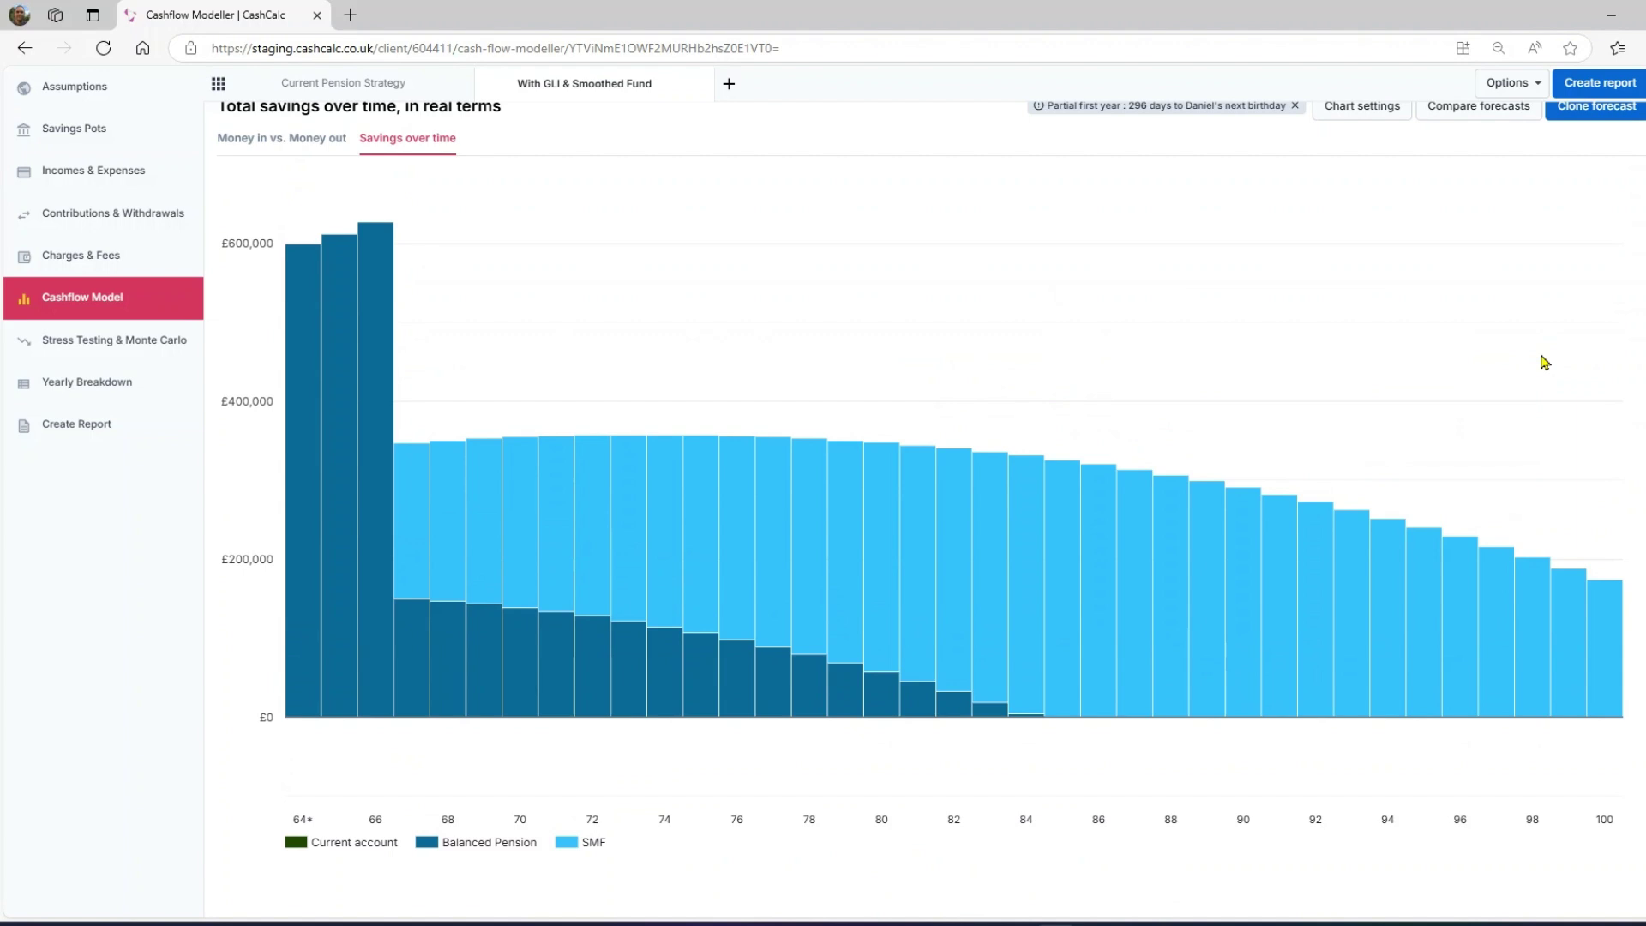
scroll(1544, 363, "up", 1)
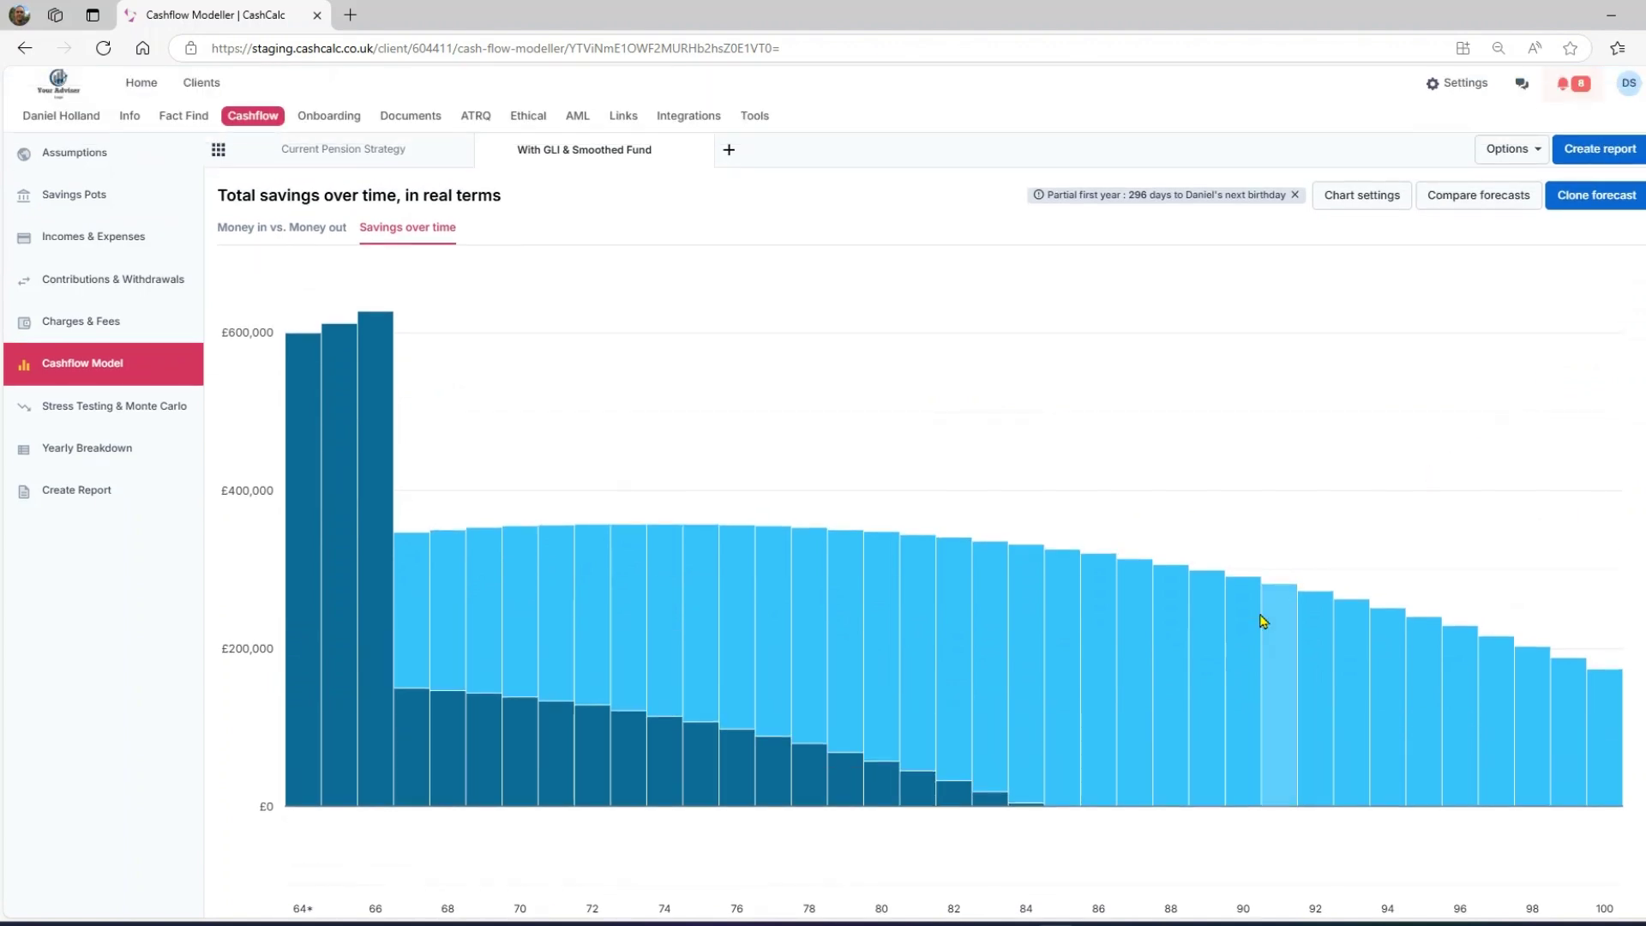
mouse_move(1235, 677)
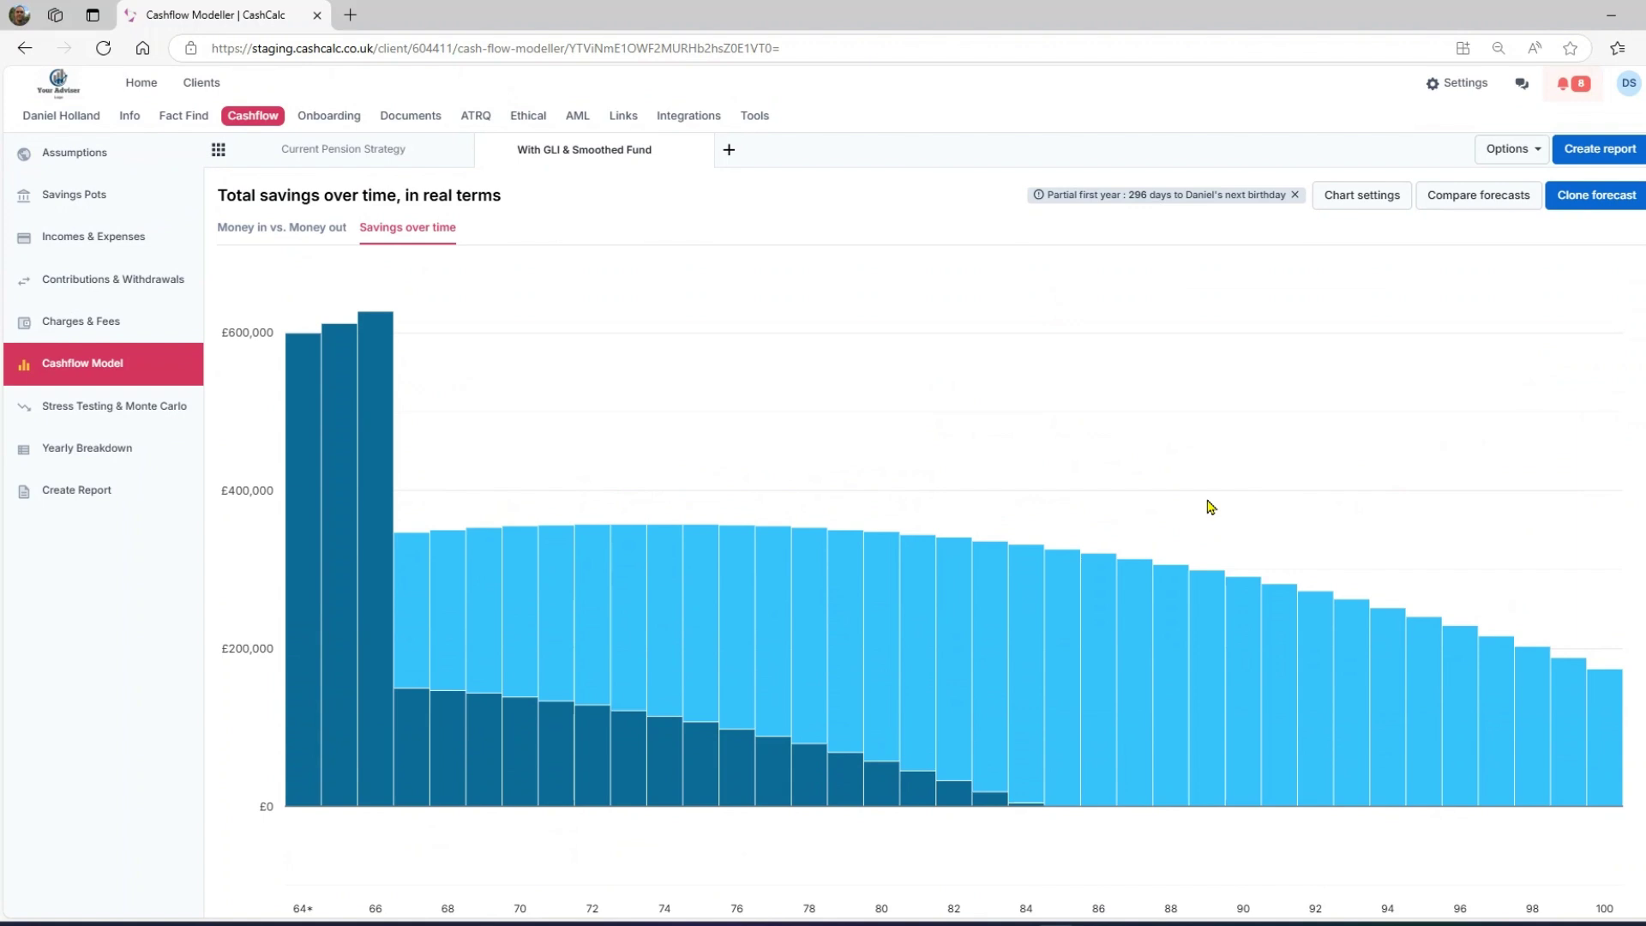
Compare the With GLI & Smoothed Fund forecast's savings over time with the Current Pension Strategy, then close the comparison.
left_click(1470, 200)
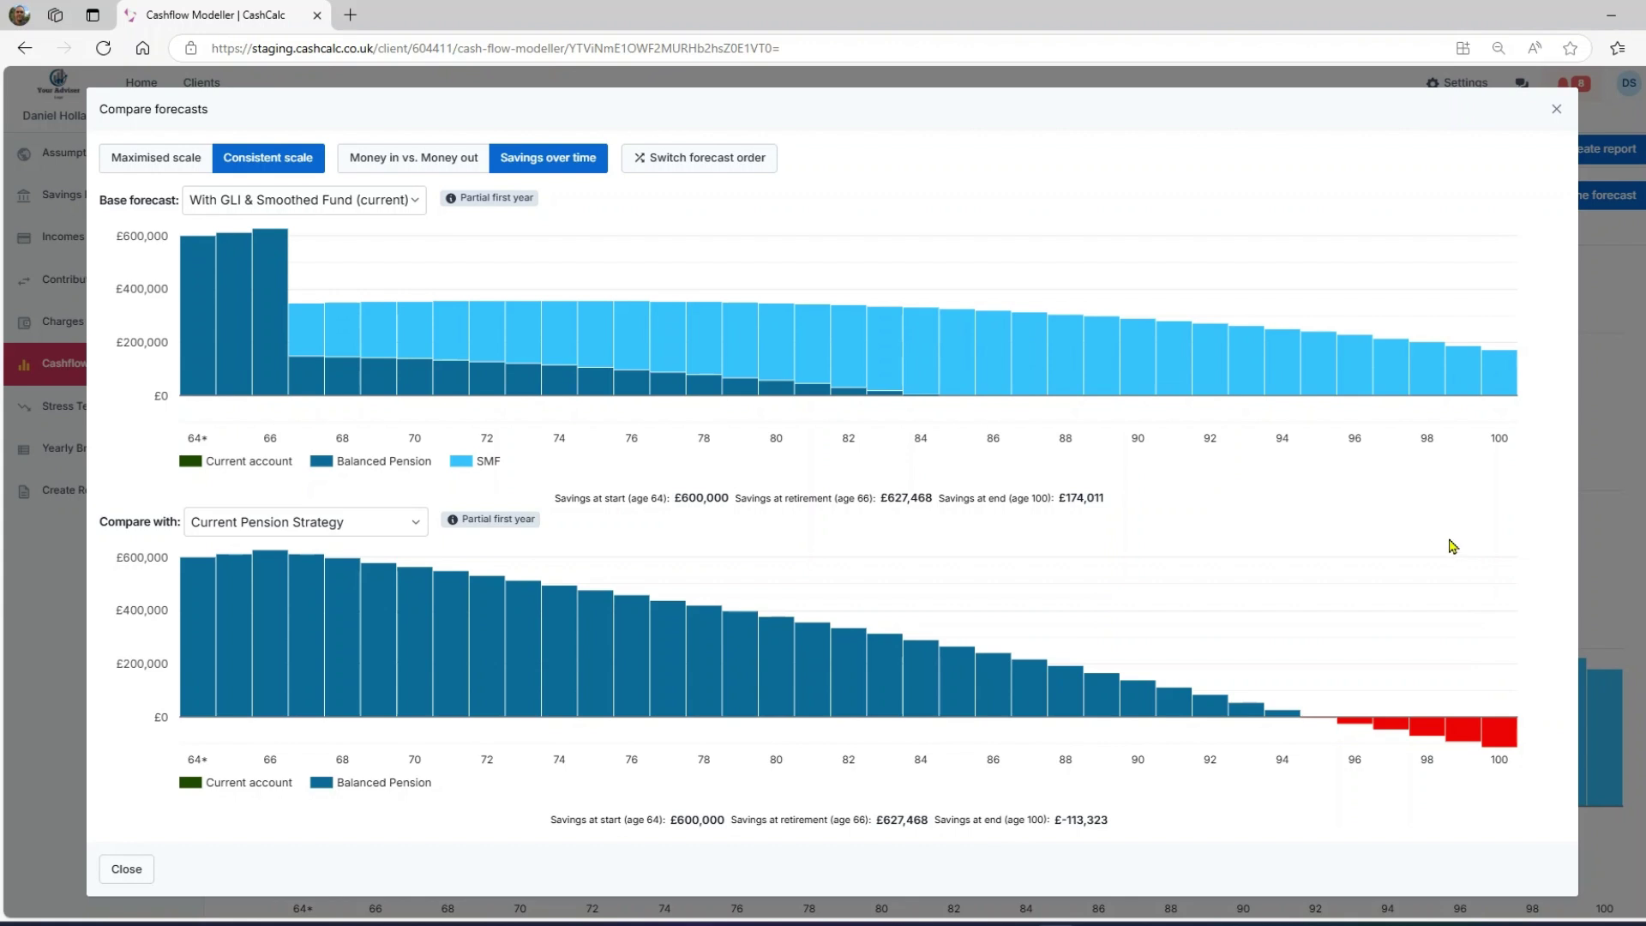
left_click(1557, 111)
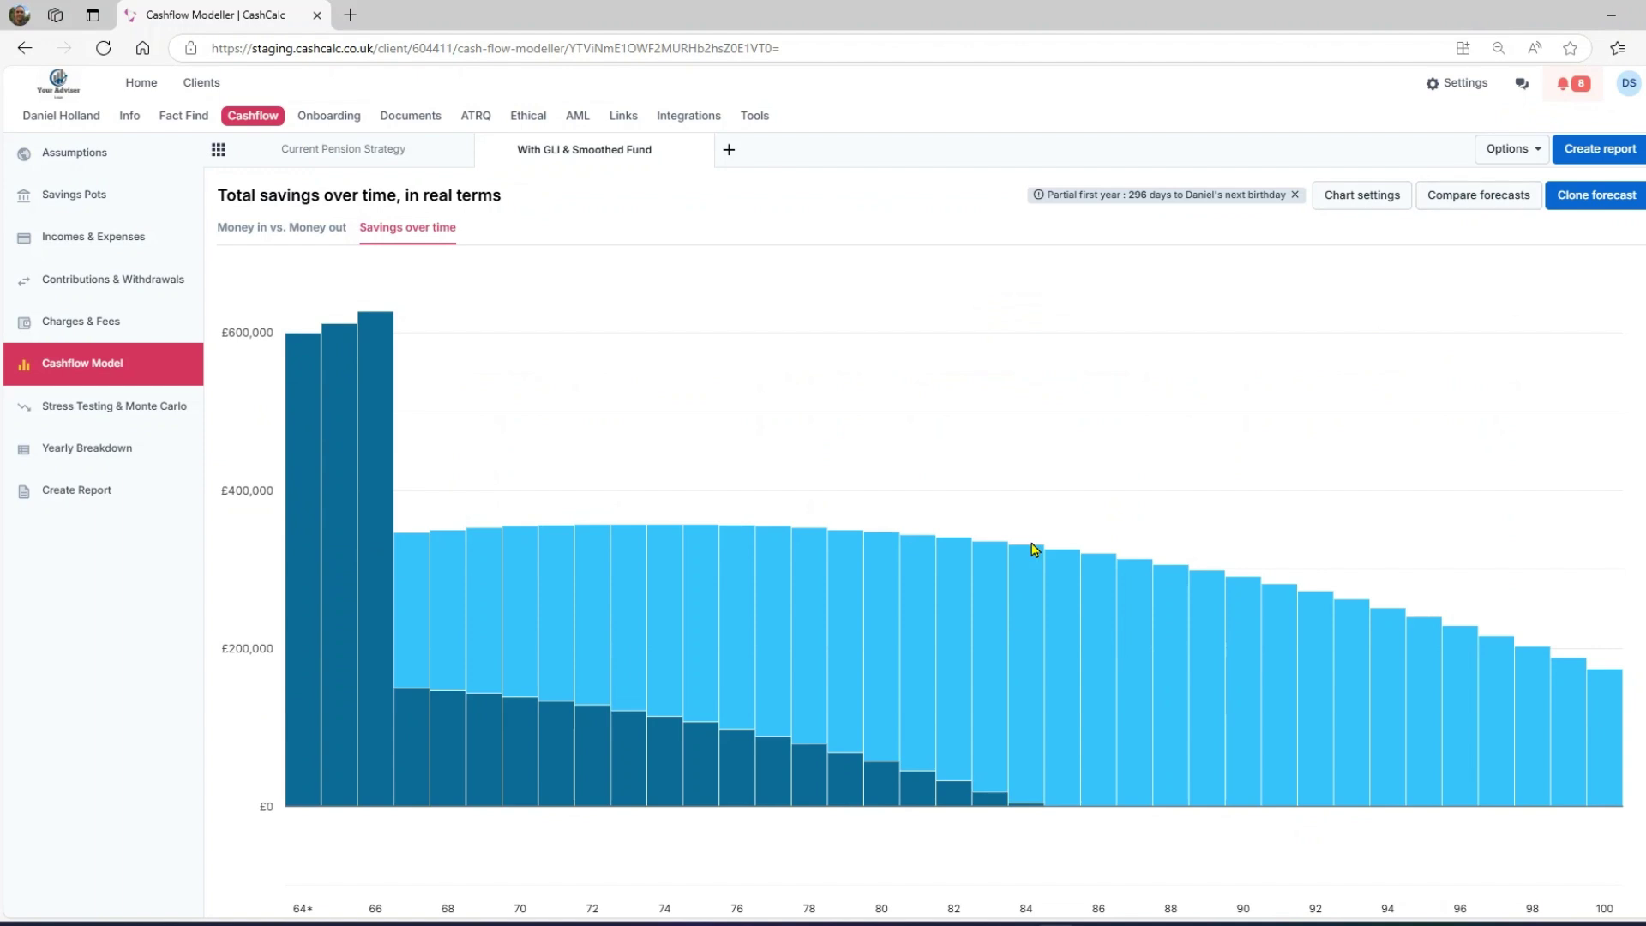